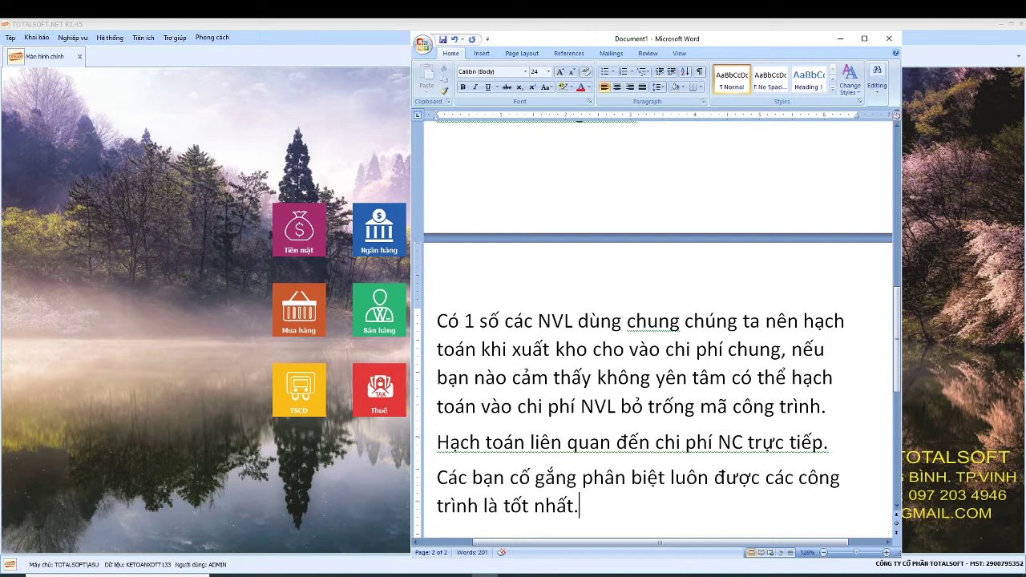
Step: Start a new paragraph after the sentence ending "trình là tốt nhất." in the Word notes
type(".")
key("BackSpace")
key("Return")
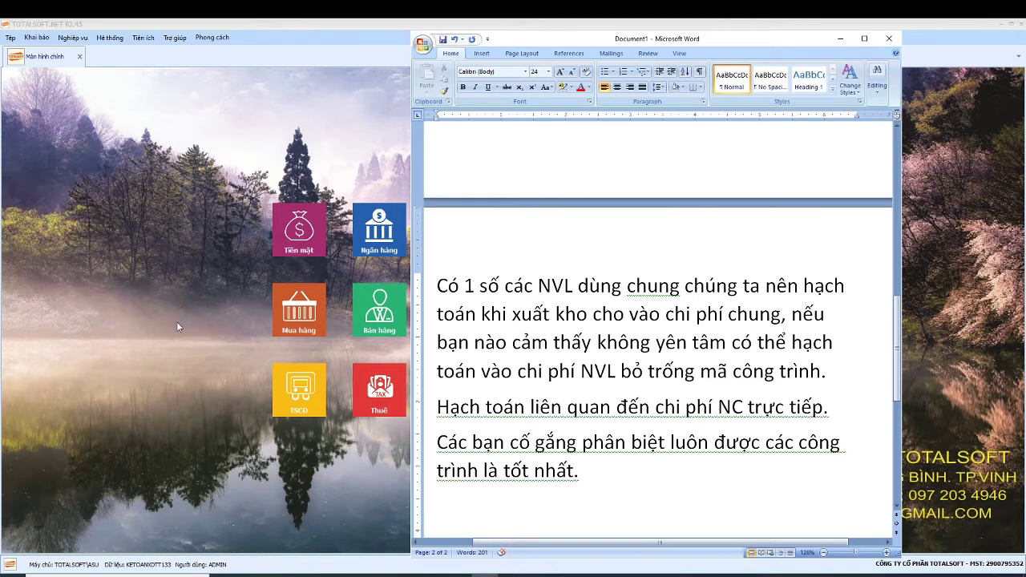
Step: Switch to TOTALSOFT and open account 154 from the chart of accounts for editing
left_click(167, 125)
left_click(37, 38)
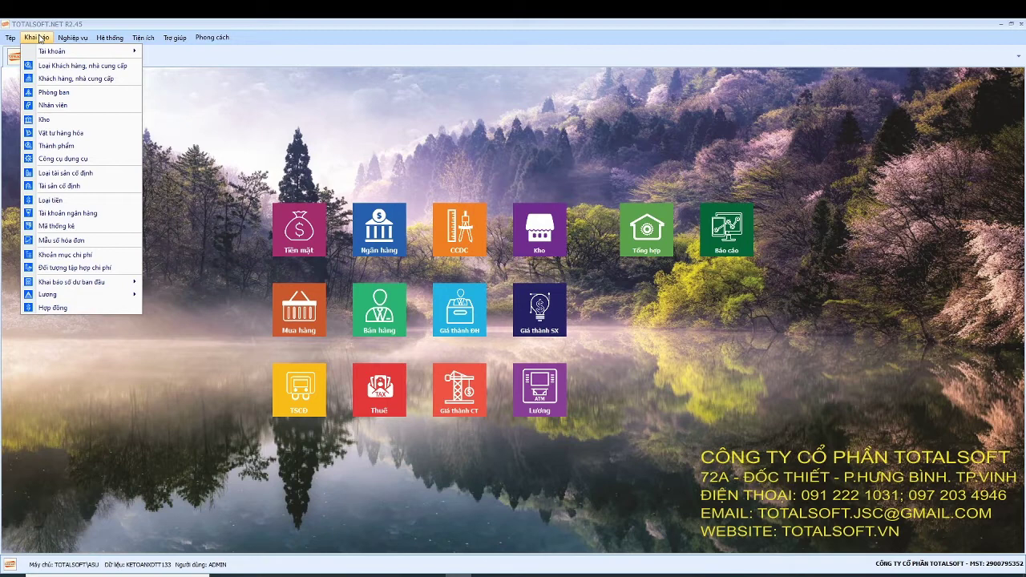
mouse_move(48, 52)
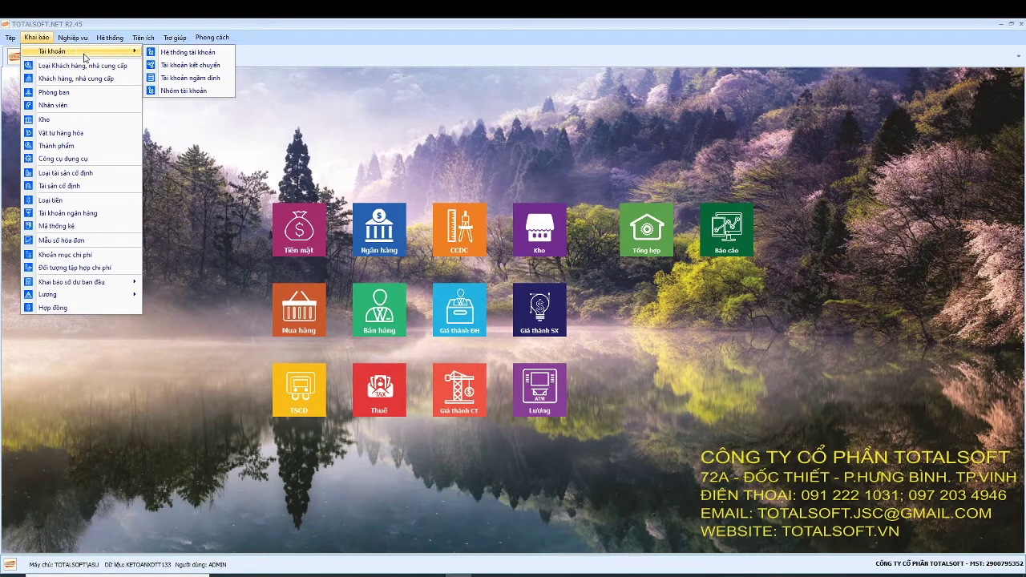
left_click(177, 55)
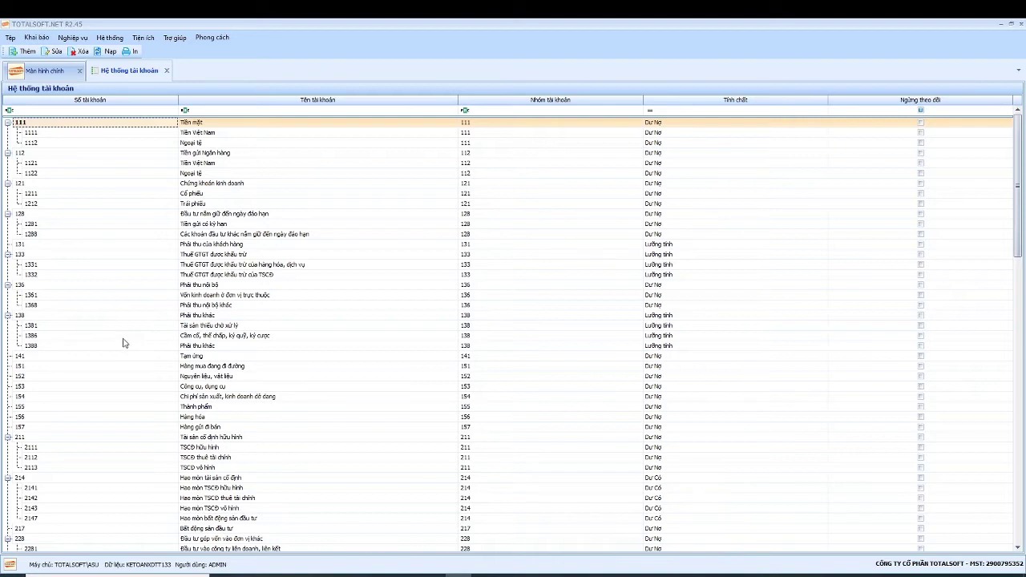
left_click(26, 398)
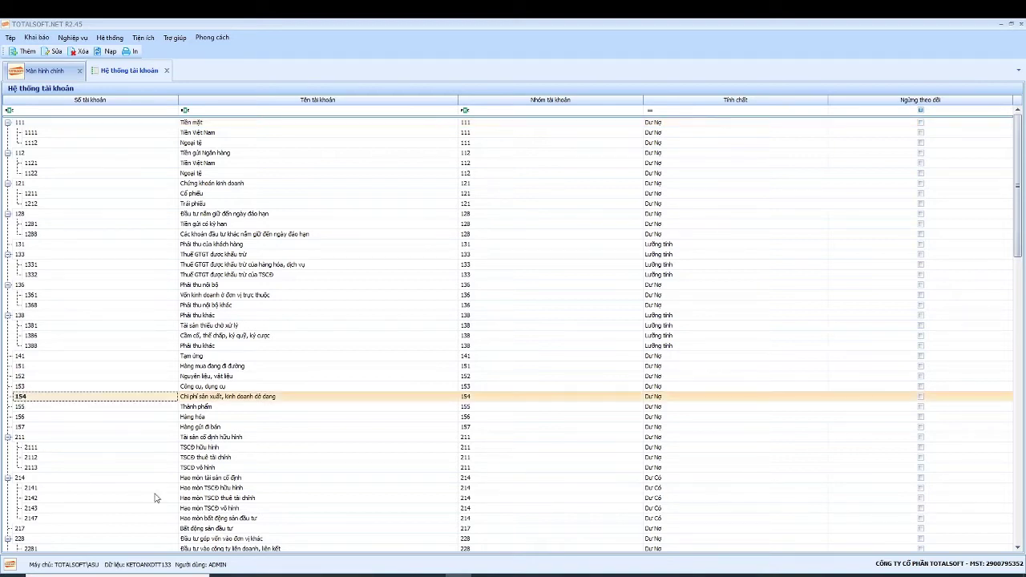
double_click(36, 400)
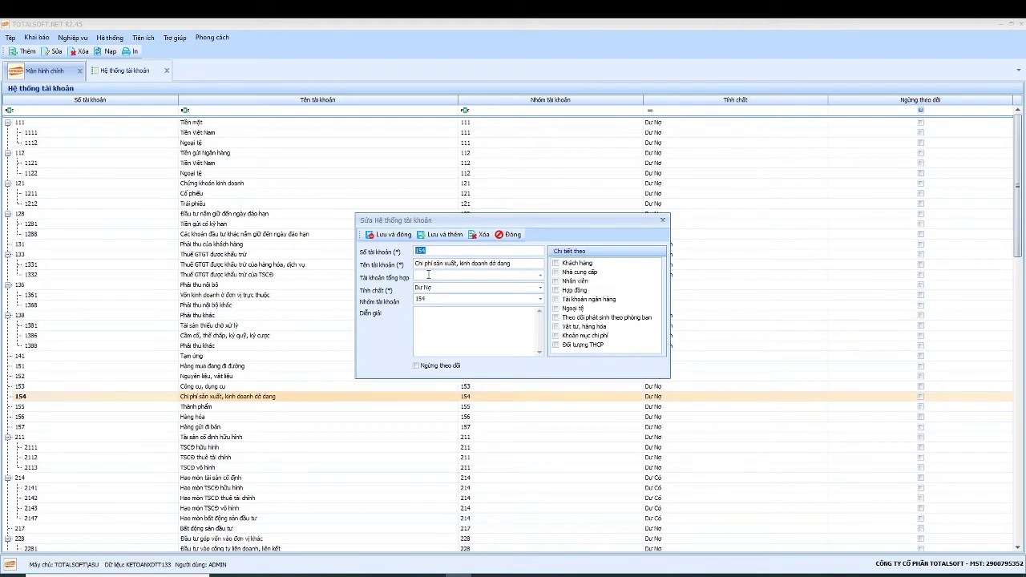
Step: Try detailing account 154 by Khoản mục chi phí and Đối tượng THCP, and clear both options again
left_click(572, 335)
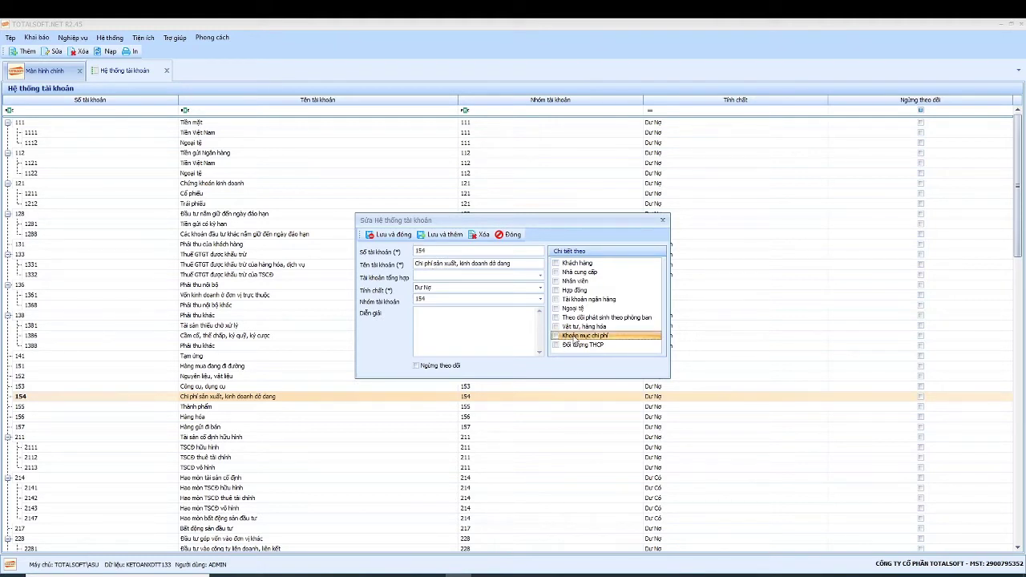
left_click(572, 347)
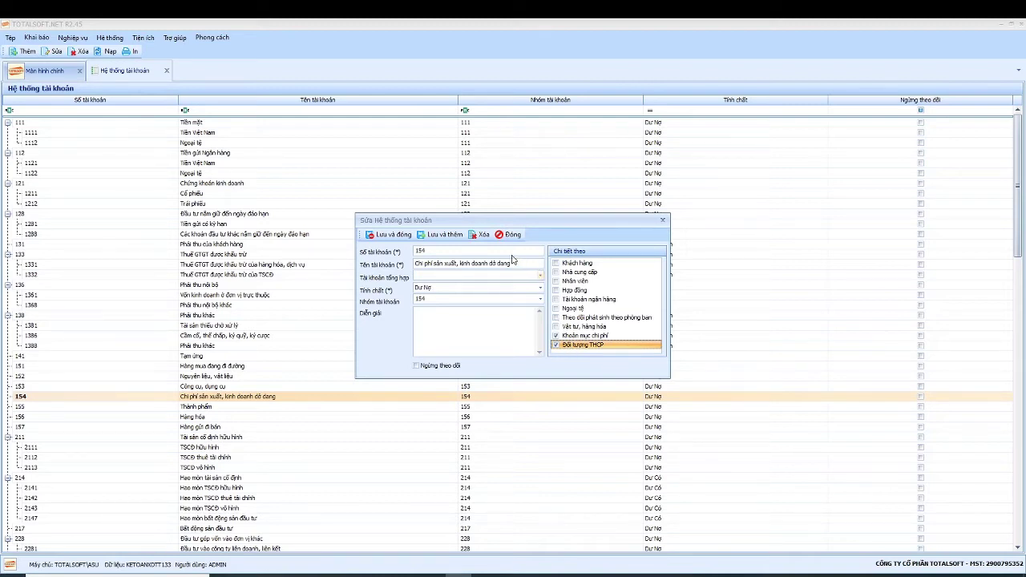
left_click(557, 346)
left_click(577, 336)
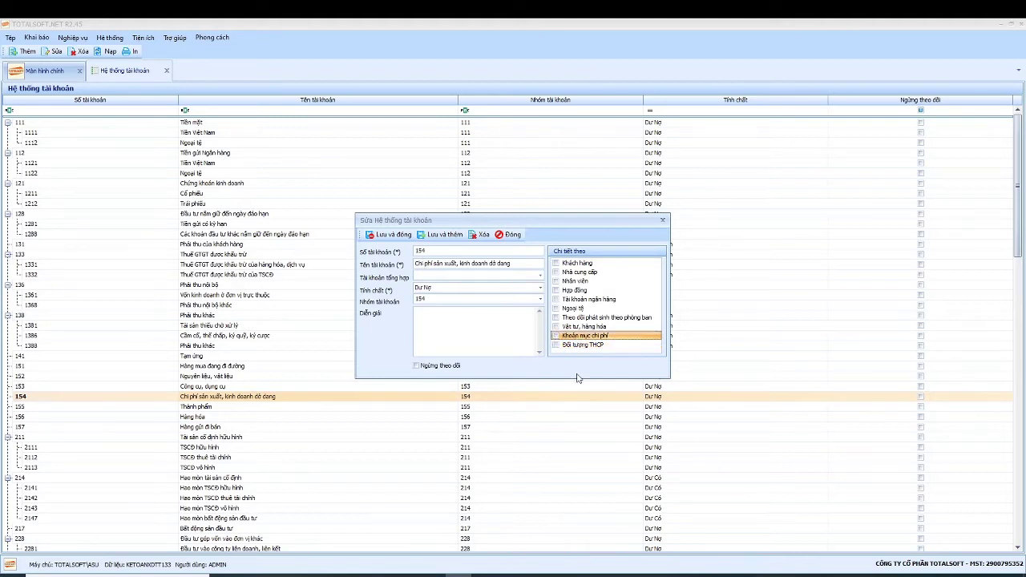
Step: Toggle the Khoản mục chi phí detail option of account 154 and save the account
left_click(555, 337)
double_click(441, 250)
left_click(401, 234)
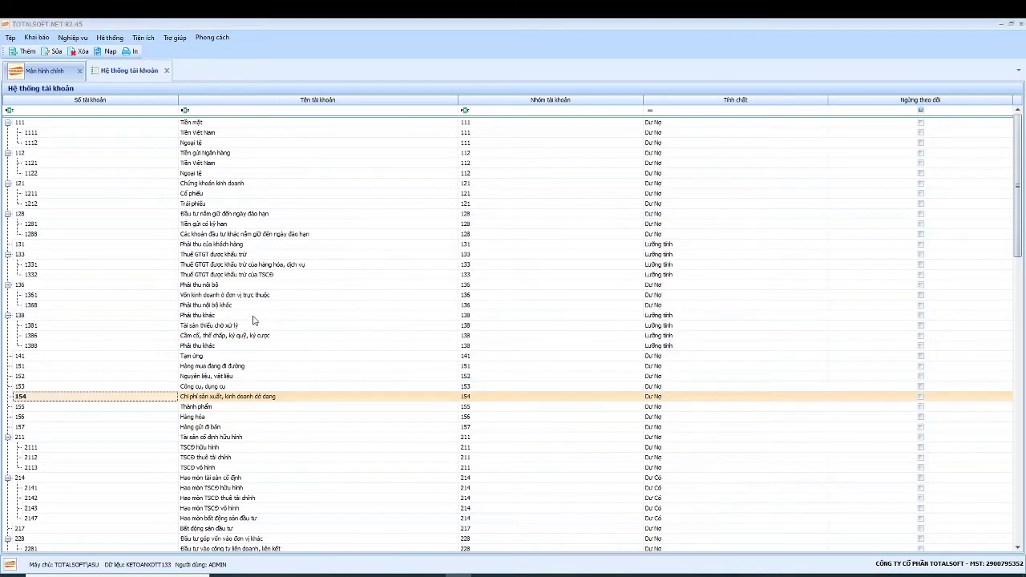
Step: Detail account 141 (Tạm ứng) by Khách hàng and Nhà cung cấp instead of Nhân viên, and save the account
scroll(91, 361, "down", 1)
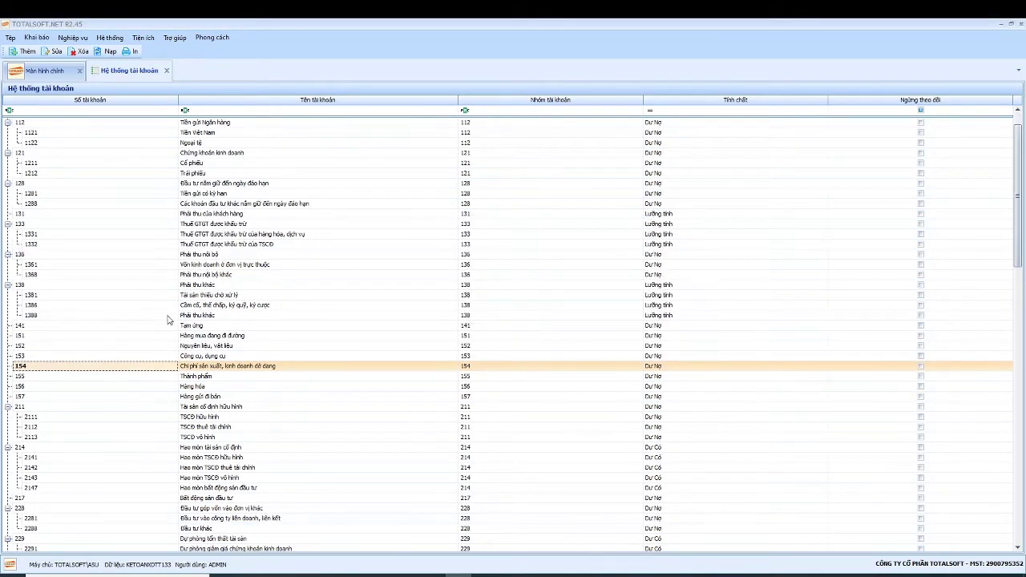
left_click(59, 325)
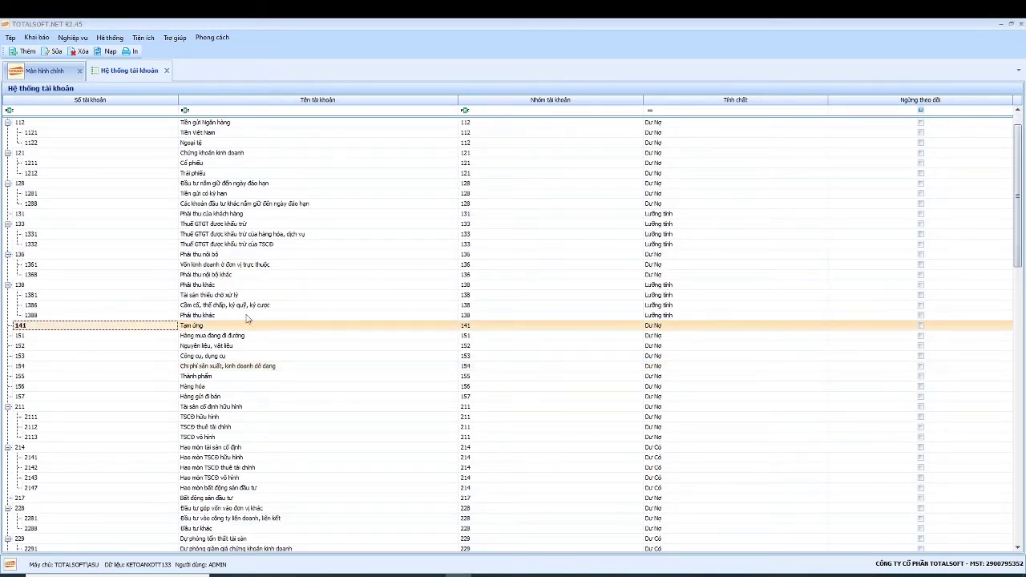
double_click(96, 331)
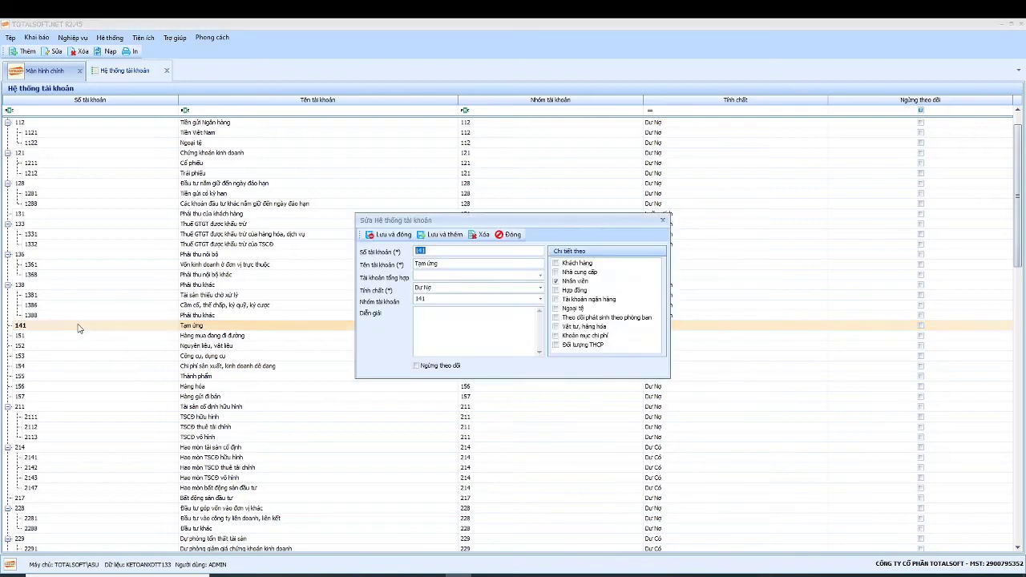
left_click(556, 281)
left_click(555, 272)
left_click(555, 263)
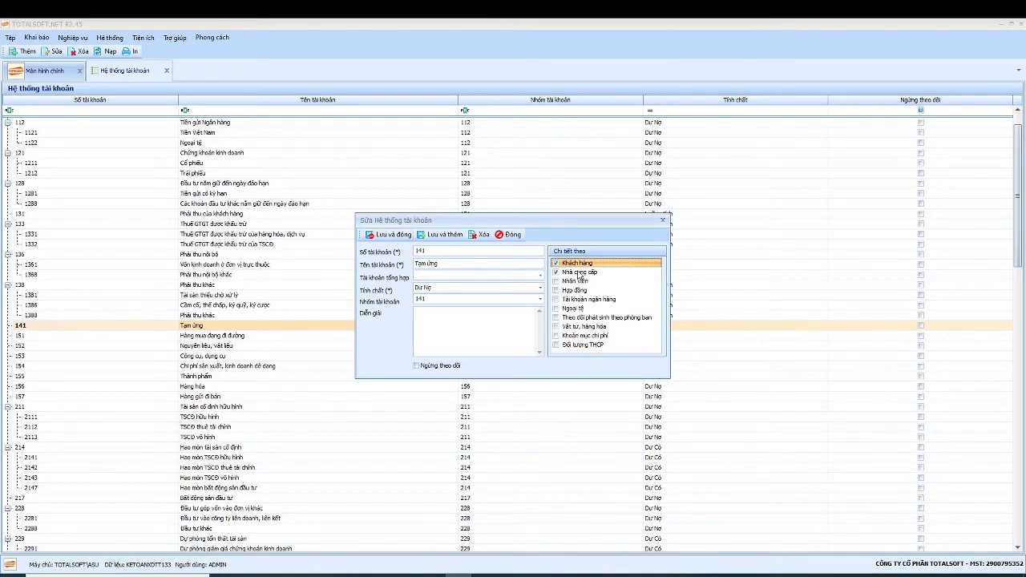
left_click(377, 234)
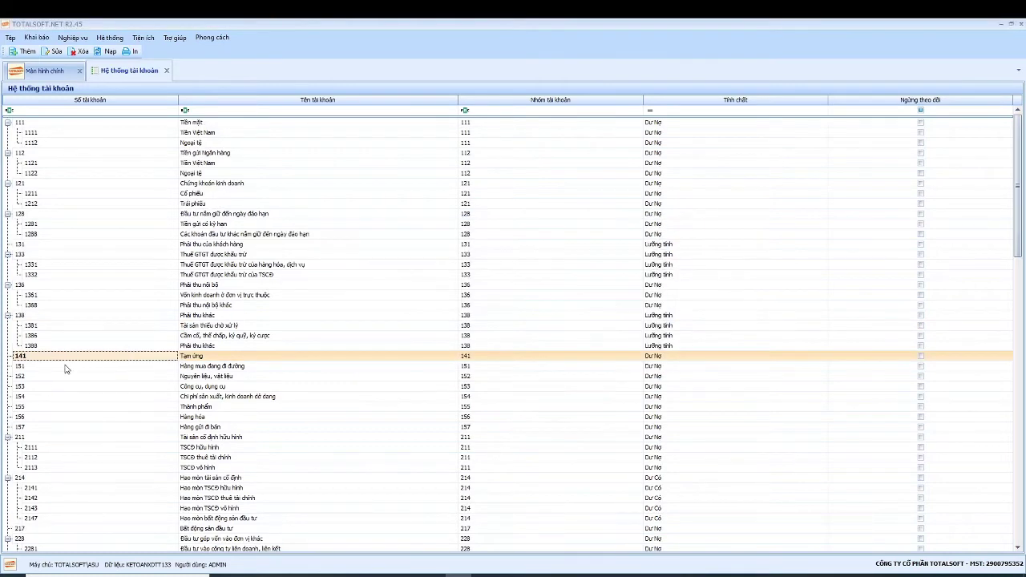
Step: Look through the rest of the chart of accounts down to account 911 and close the list
scroll(89, 405, "down", 7)
scroll(90, 413, "down", 11)
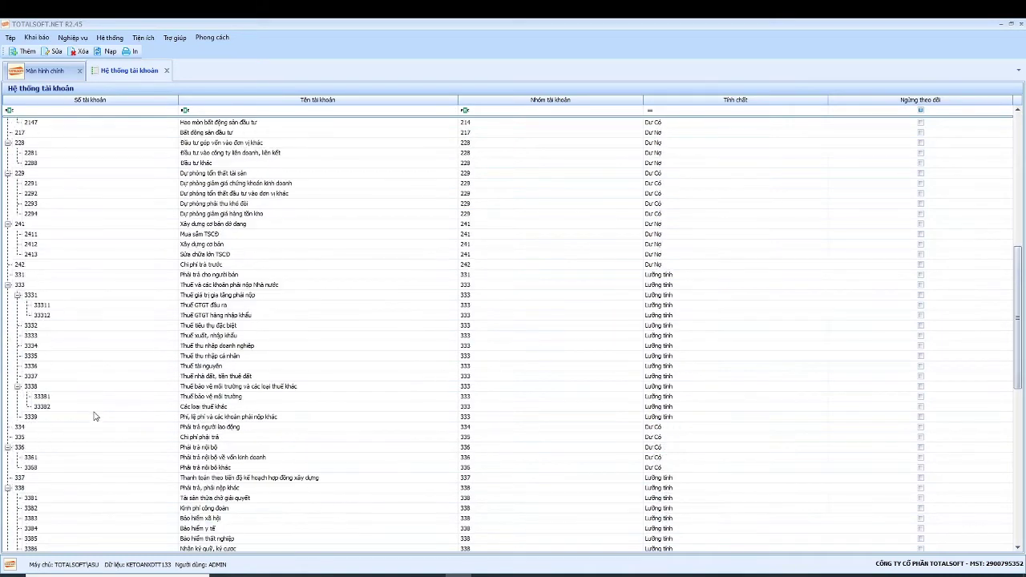
scroll(104, 405, "down", 9)
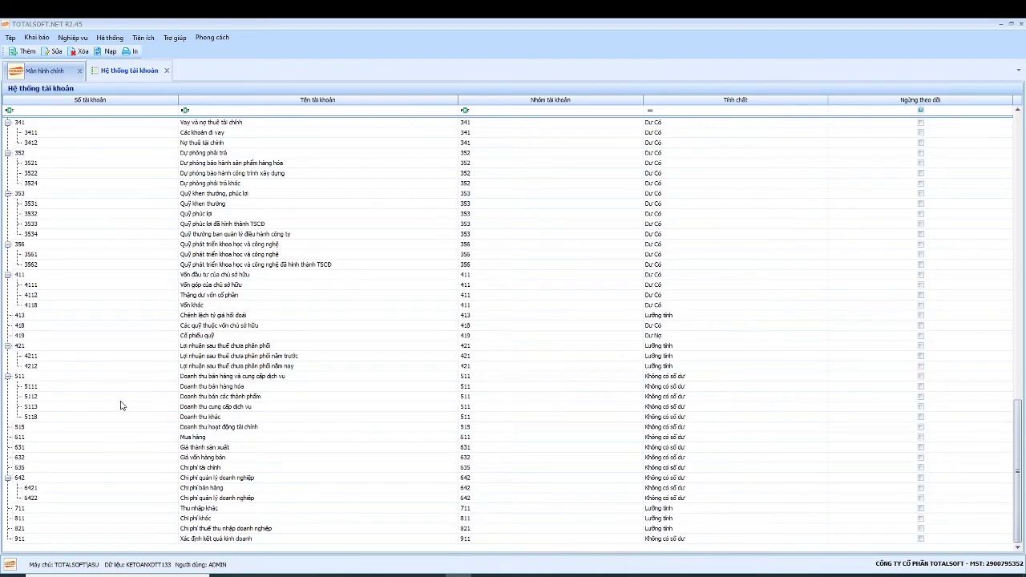
scroll(115, 410, "up", 3)
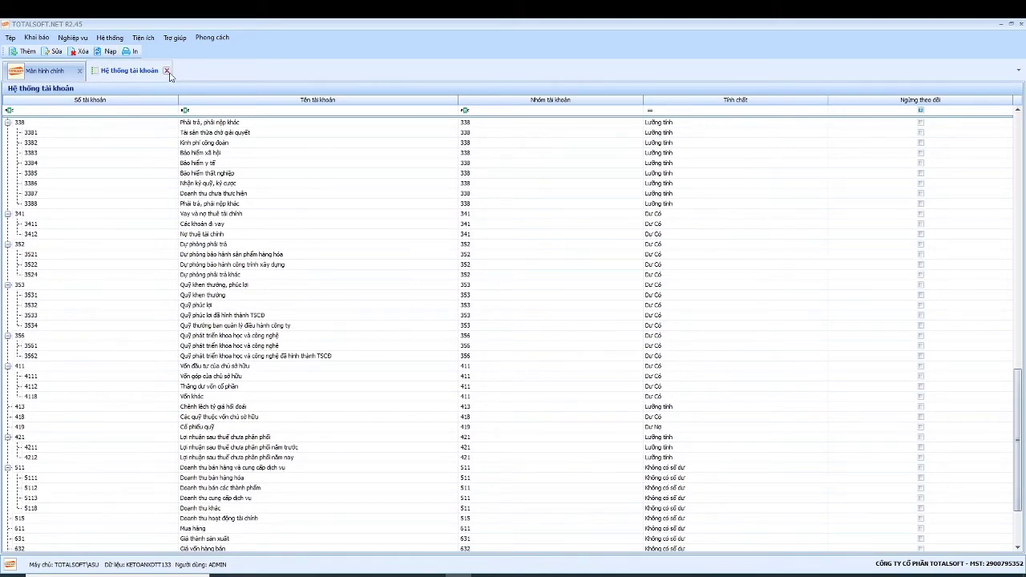
left_click(166, 71)
Step: Open the warehouse list (Kho) and examine the entries for warehouses 156 and 152
left_click(36, 37)
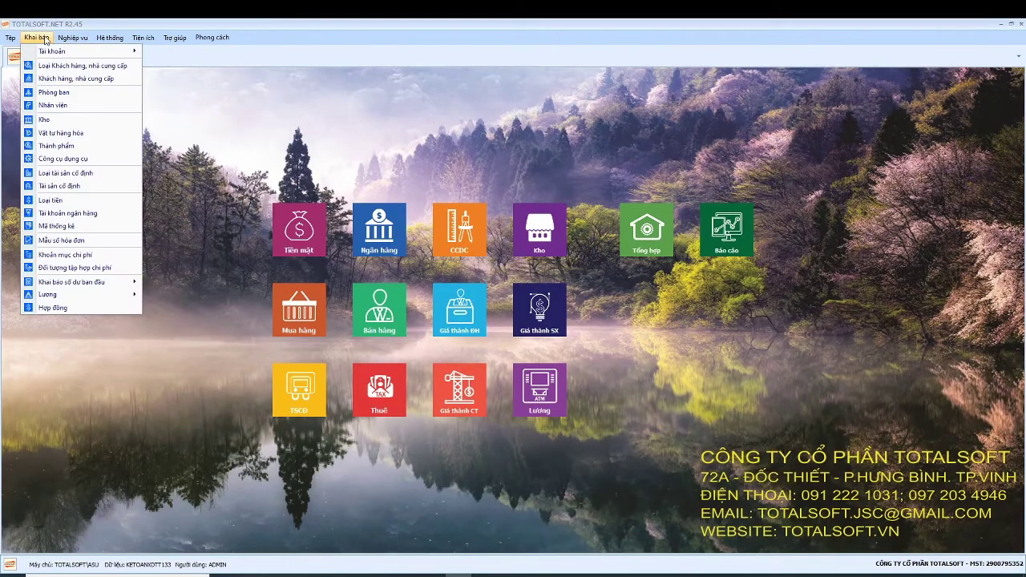
left_click(78, 121)
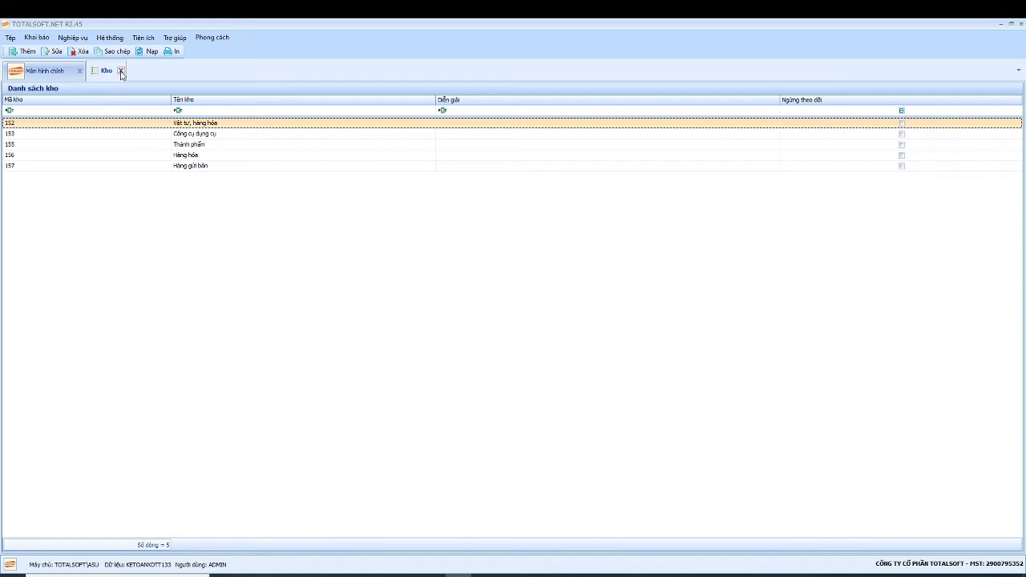
left_click(27, 155)
left_click(24, 123)
right_click(25, 125)
left_click(179, 240)
Step: Open the Vật tư, hàng hóa list and bring up a blank form for a new item
left_click(30, 38)
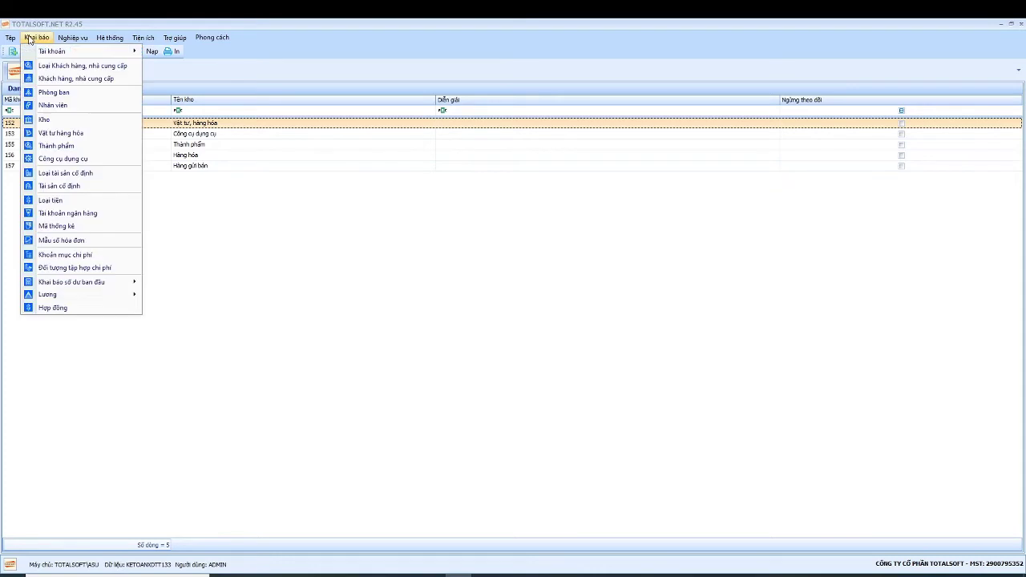
left_click(66, 134)
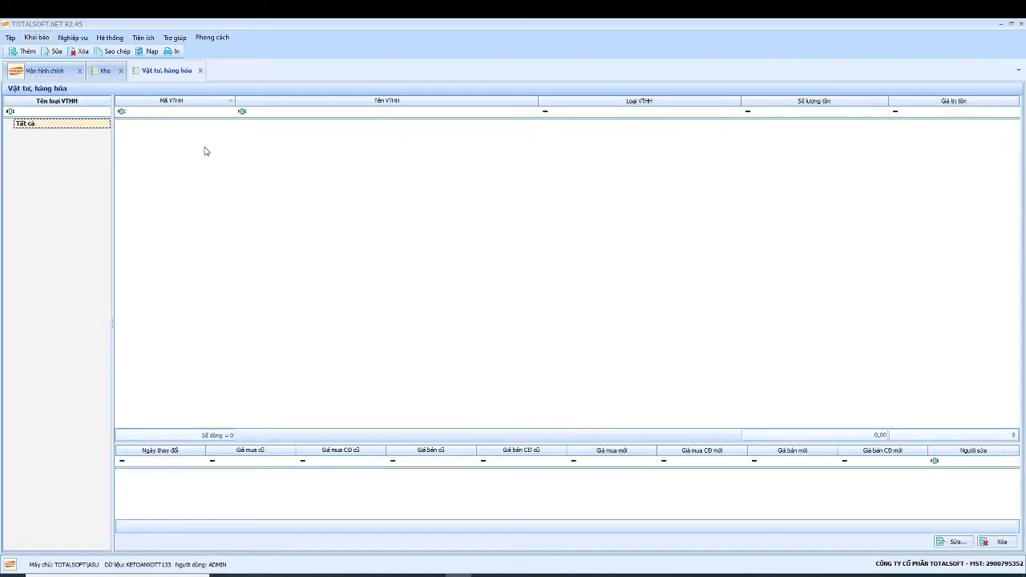
right_click(255, 131)
left_click(325, 137)
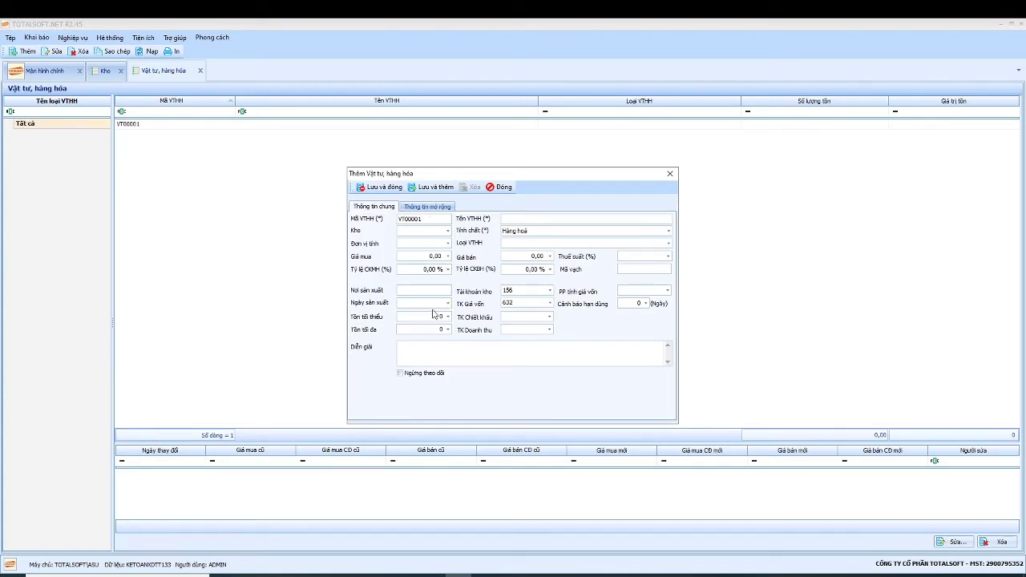
Step: Review the Tài khoản kho and PP tính giá vốn choices for the new item, and close the form without saving
left_click(521, 304)
left_click(521, 304)
left_click(523, 293)
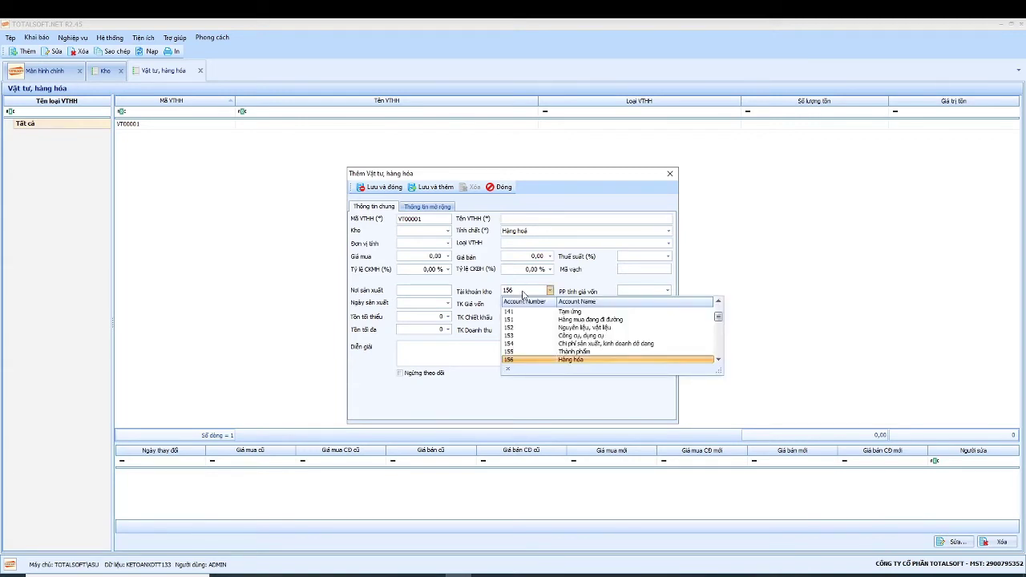
left_click(625, 289)
left_click(655, 293)
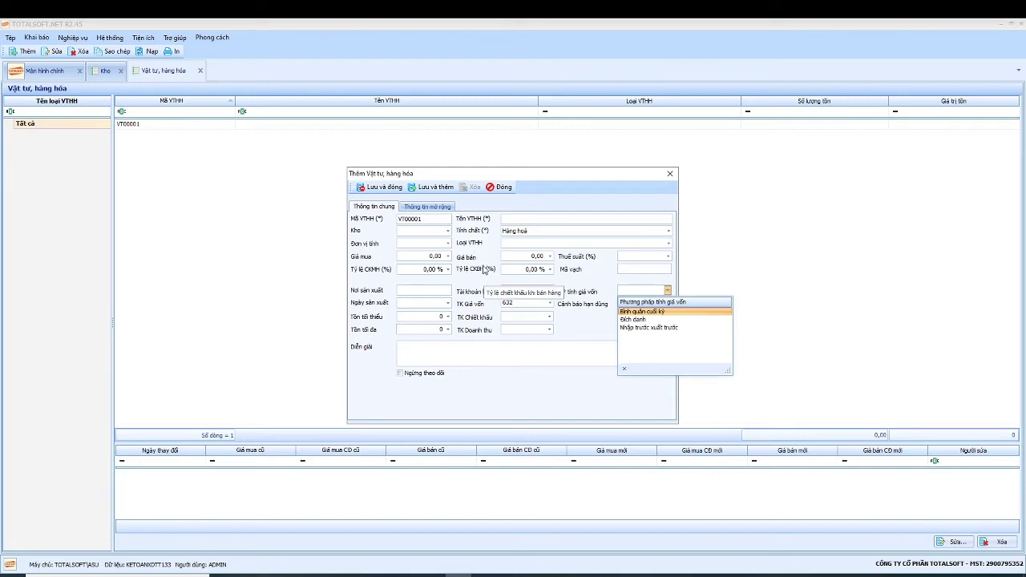
left_click(485, 271)
left_click(667, 291)
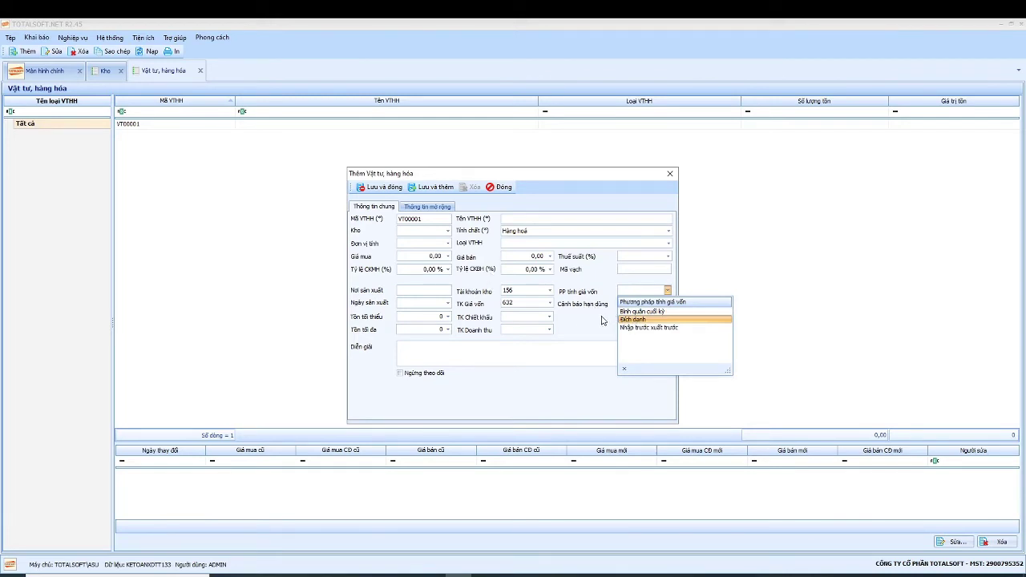
left_click(472, 254)
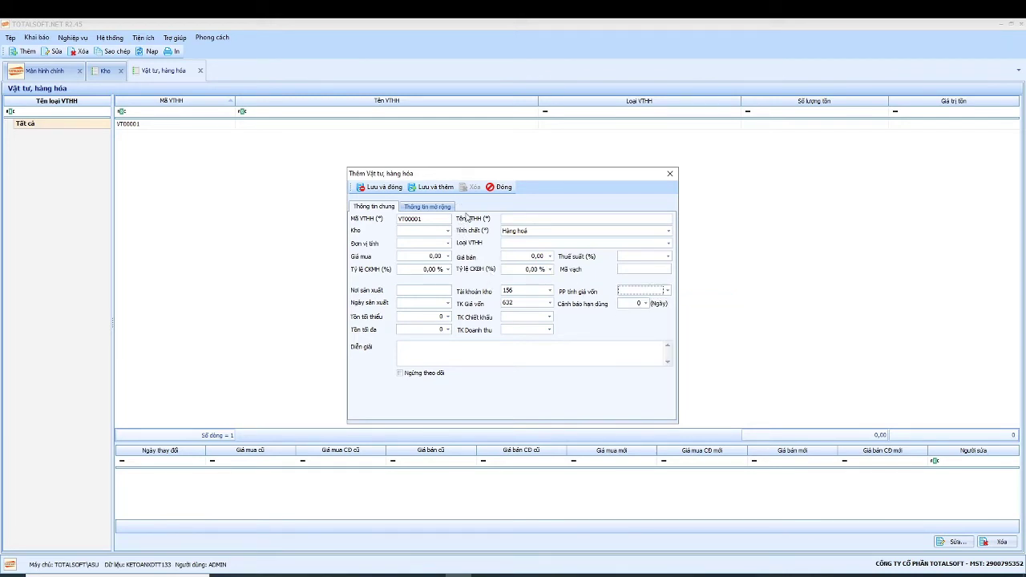
left_click(500, 187)
left_click(528, 337)
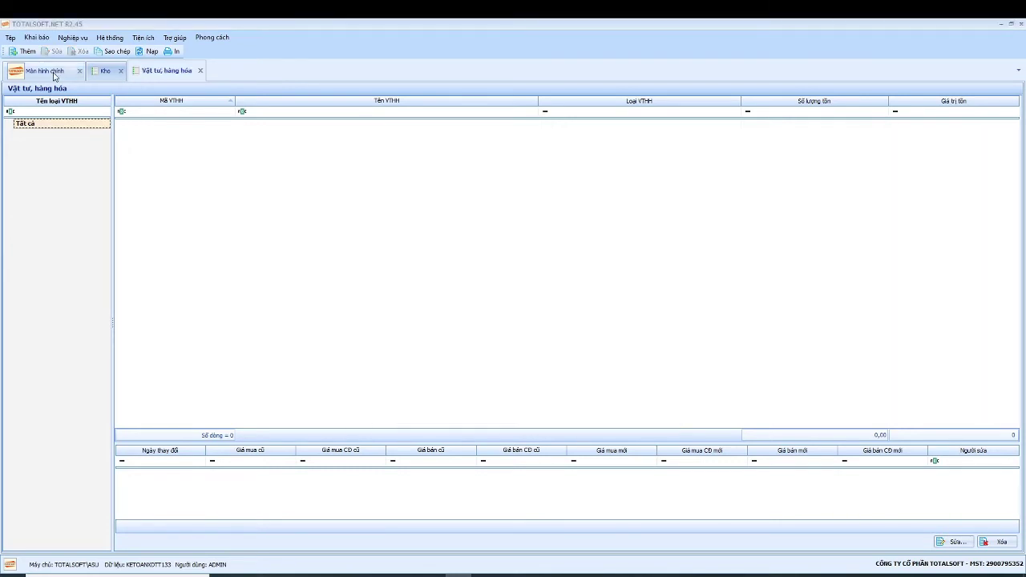
Step: Reopen the chart of accounts and open the details of account 1121 (Tiền Việt Nam)
left_click(36, 37)
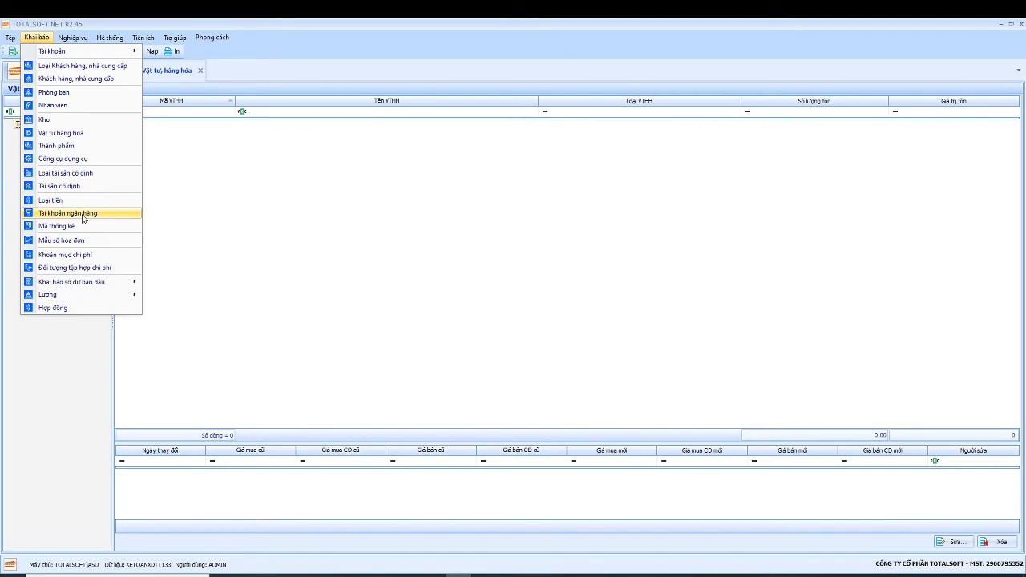
mouse_move(80, 53)
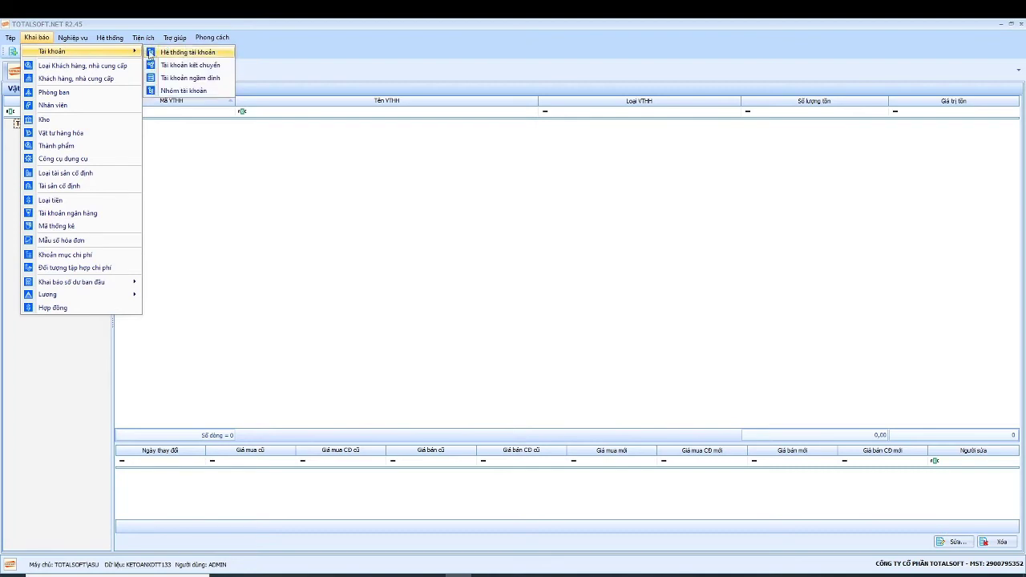
left_click(171, 53)
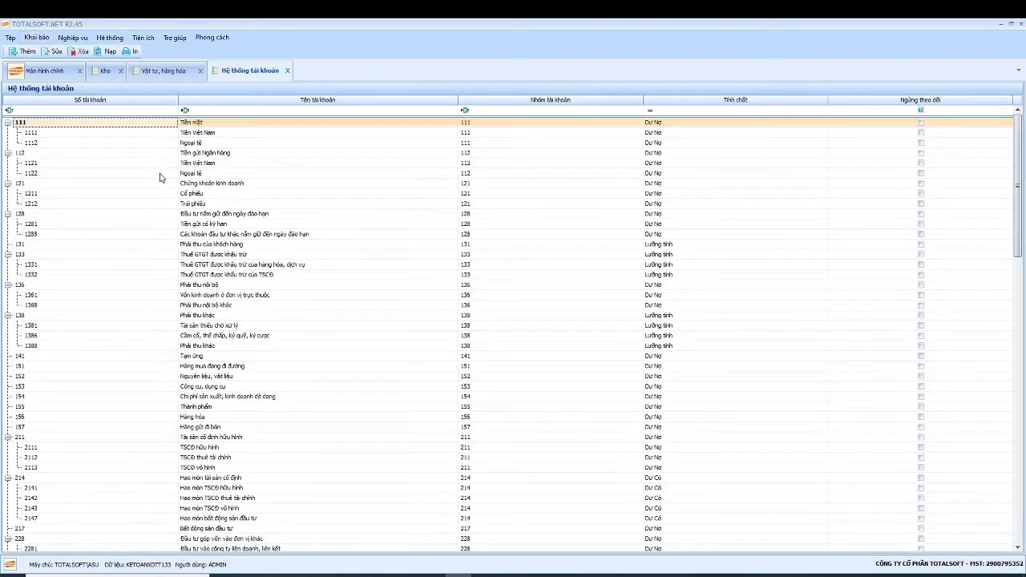
left_click(36, 165)
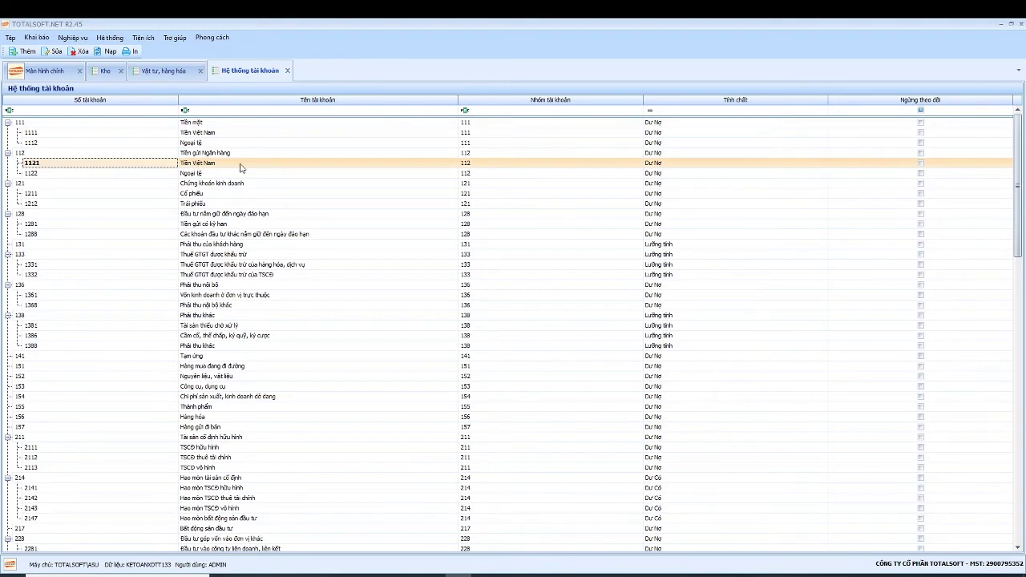
left_click(36, 38)
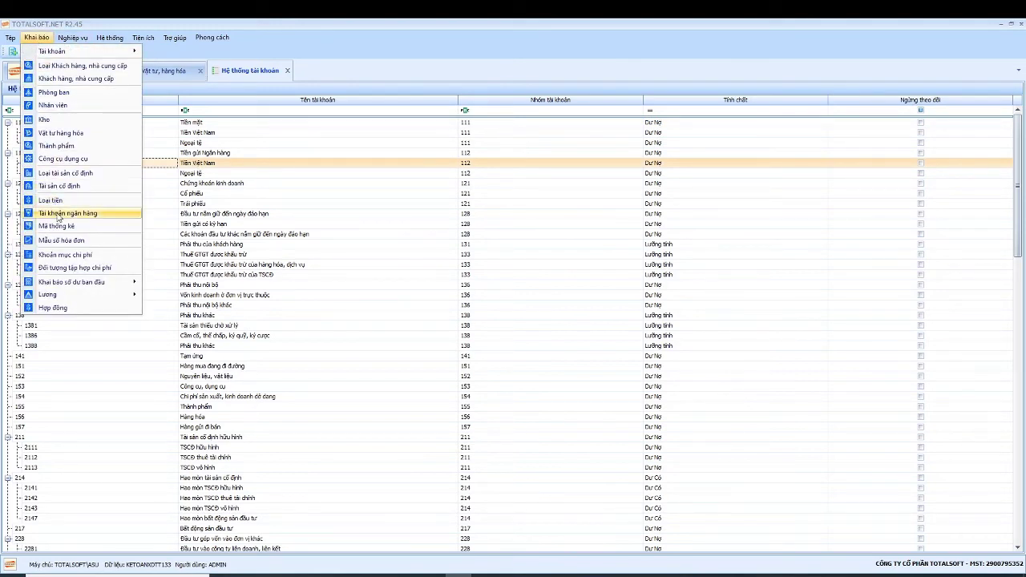
left_click(197, 164)
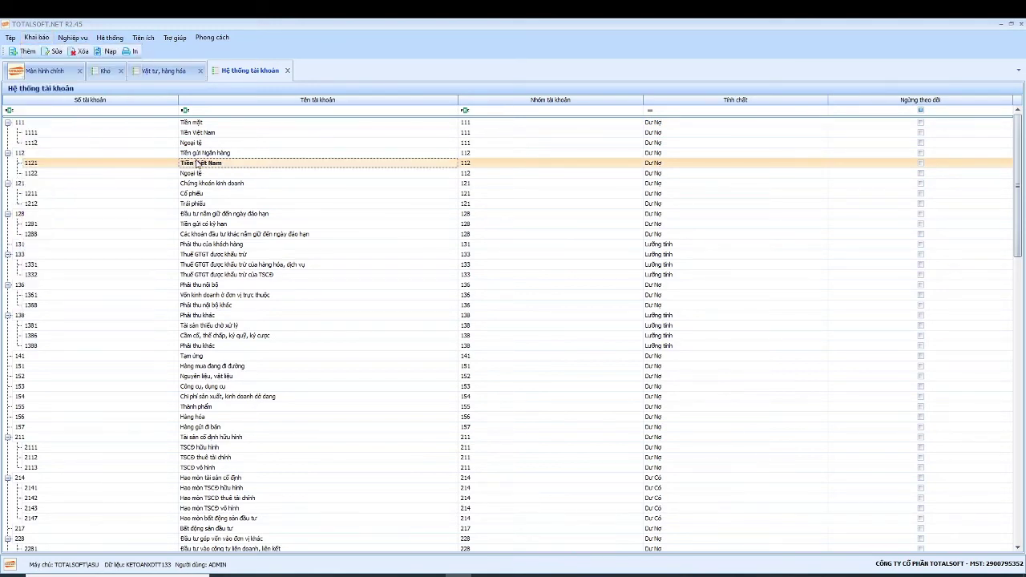
double_click(197, 164)
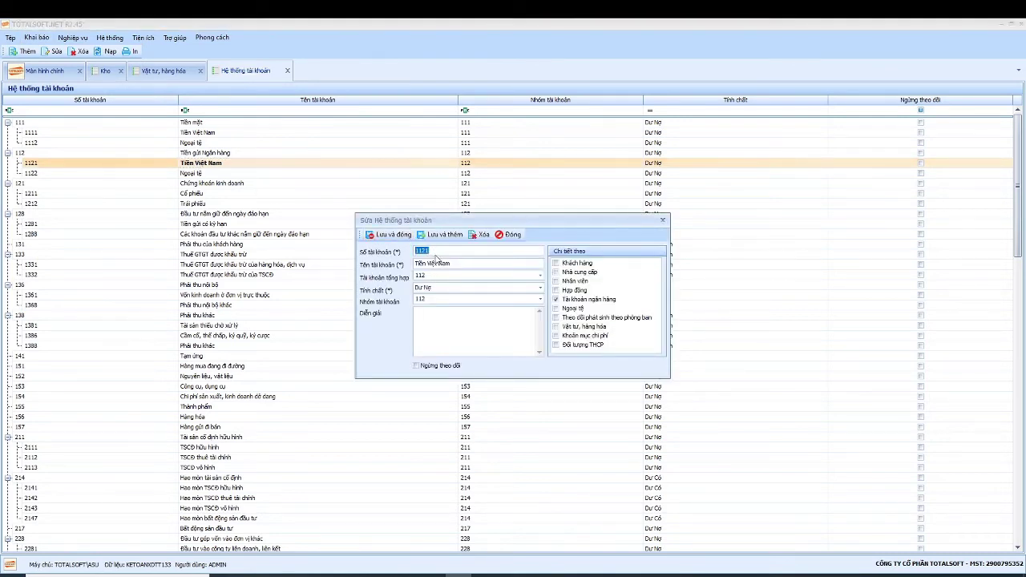
Step: Review the Tài khoản ngân hàng detail option of account 1121, and save and close the account form
left_click(580, 300)
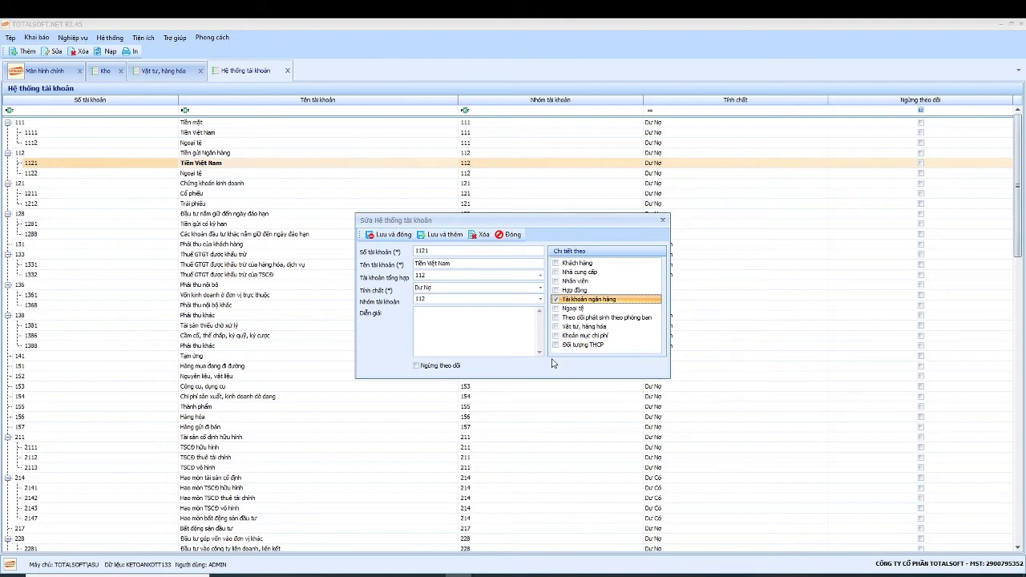
left_click(397, 237)
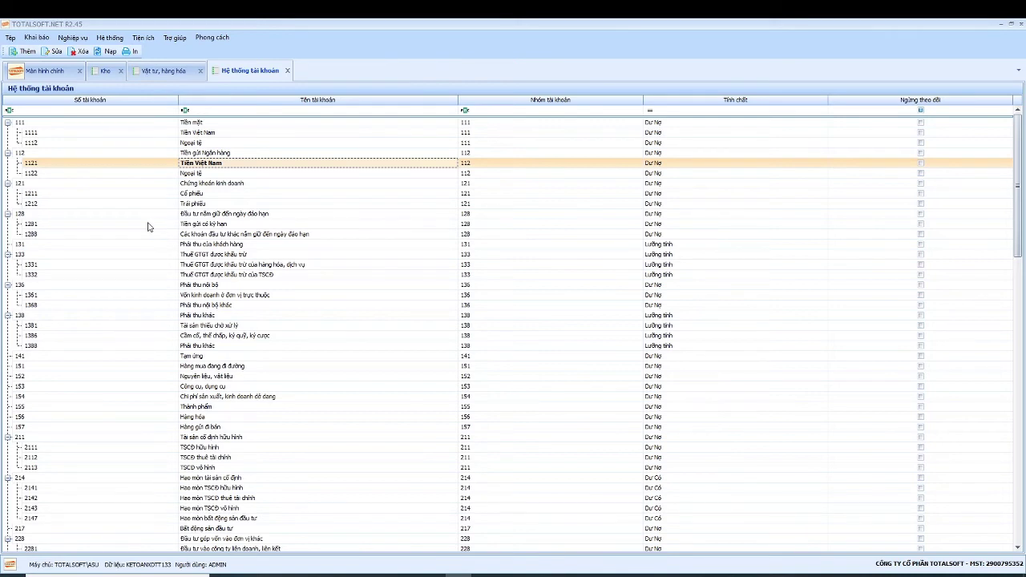
Step: Open the cost item list (Khoản mục chi phí) from the declarations
left_click(36, 37)
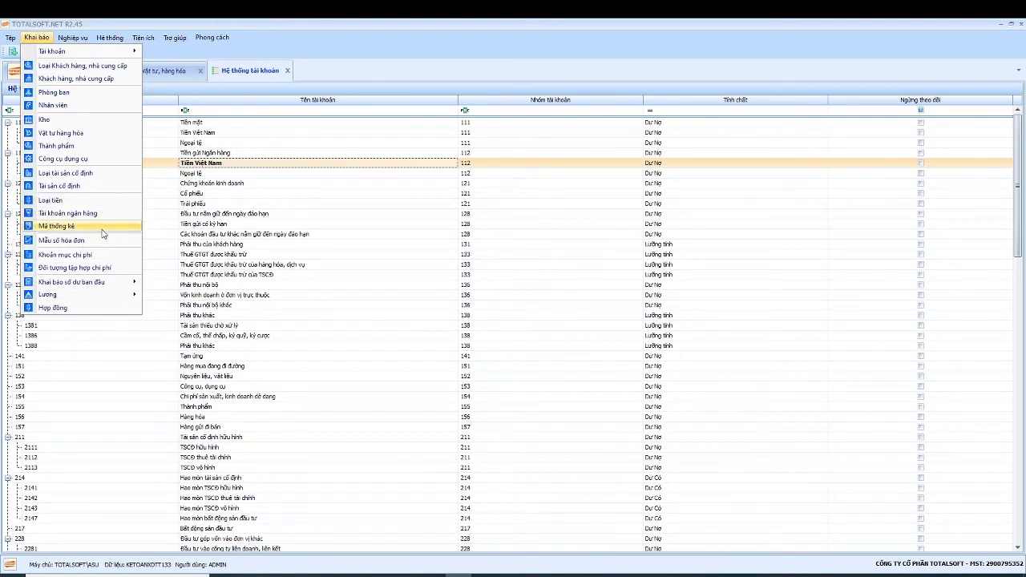
left_click(679, 544)
left_click(124, 214)
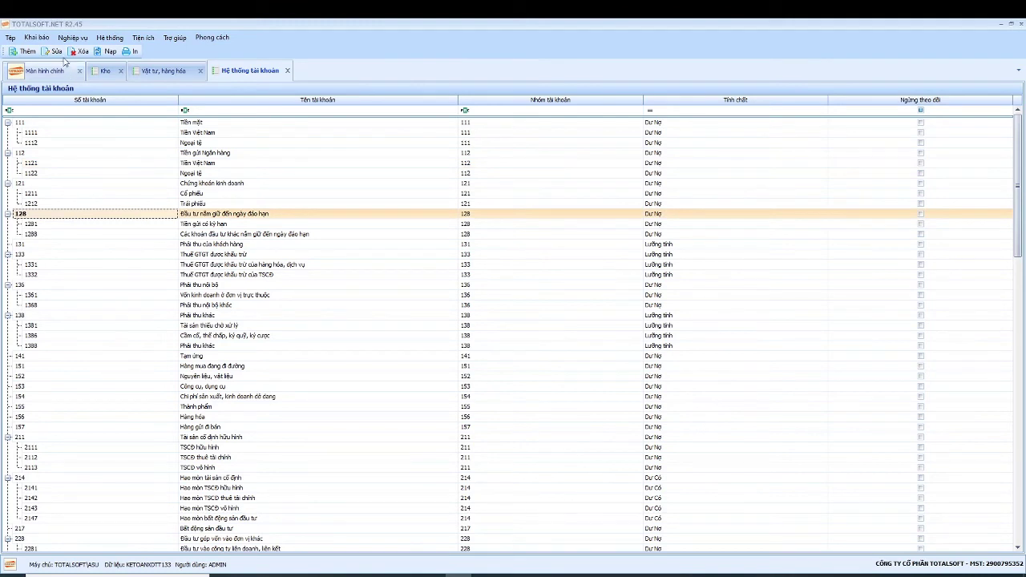
left_click(36, 37)
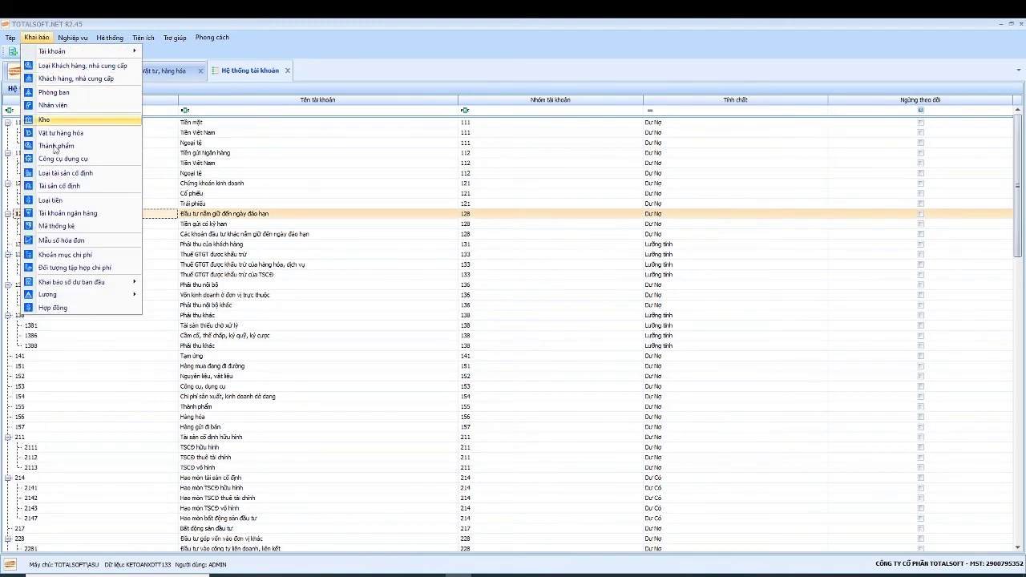
left_click(91, 255)
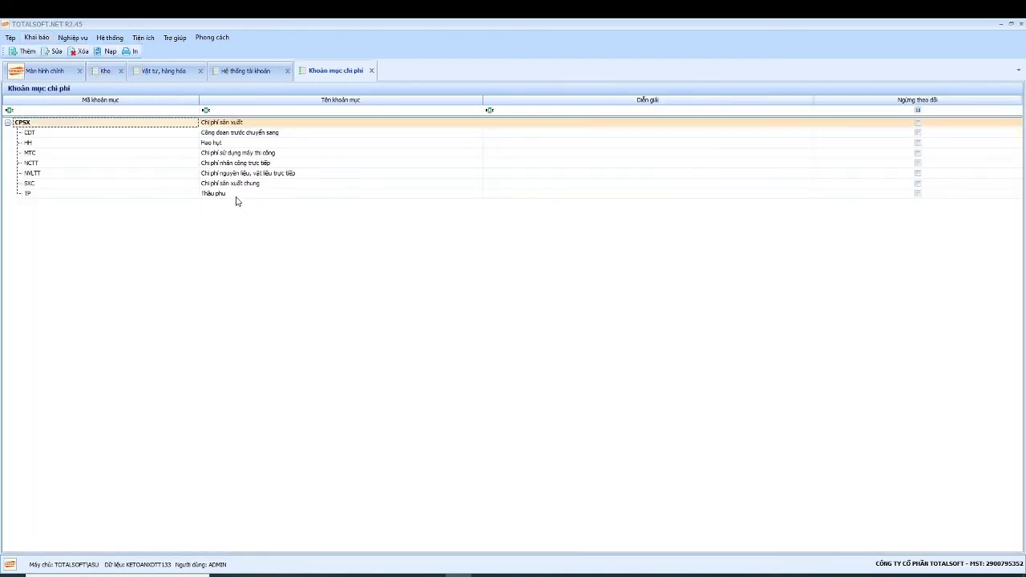
Step: Go through all cost items under CPSX one by one, from CDT to TP and back to CDT
left_click(49, 135)
left_click(47, 143)
left_click(45, 153)
left_click(45, 163)
left_click(44, 174)
left_click(42, 185)
left_click(42, 194)
left_click(43, 183)
left_click(45, 173)
left_click(46, 163)
left_click(47, 153)
left_click(48, 142)
left_click(47, 136)
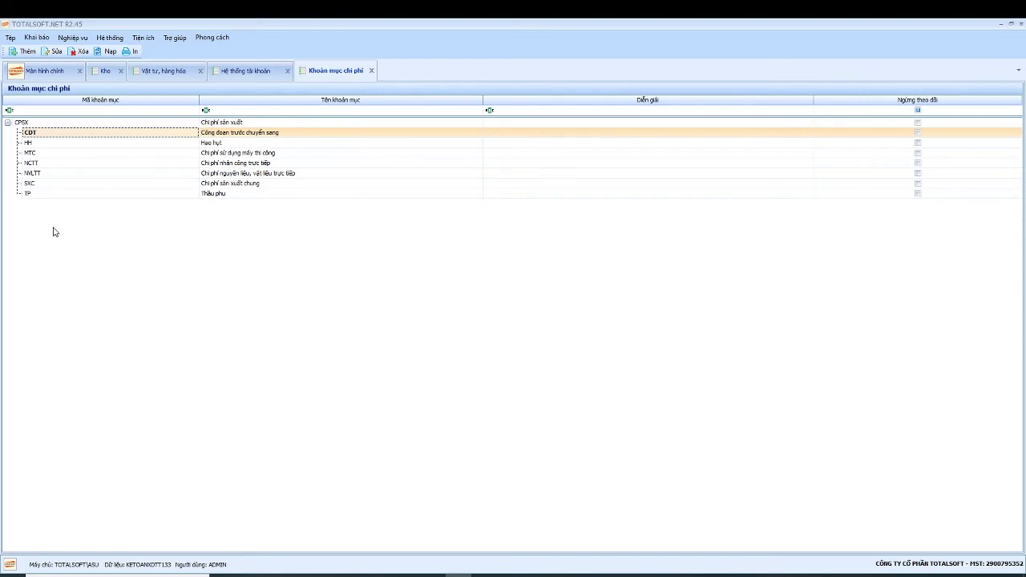
Step: Examine the cost items MTC, NCTT, NVLTT, SXC and TP (Thầu phụ) in the Khoản mục chi phí list
left_click(38, 165)
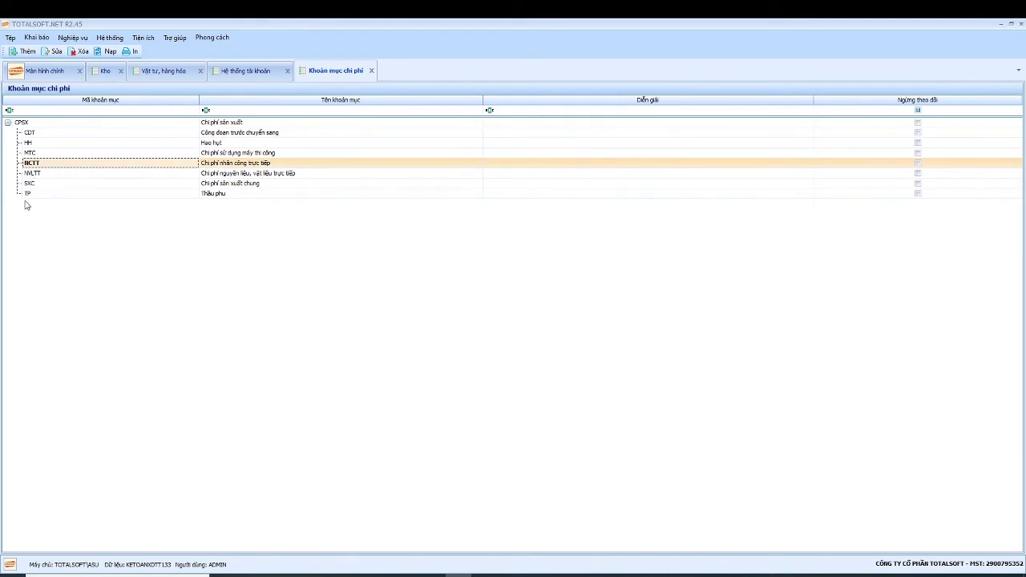
left_click(32, 153)
left_click(34, 163)
left_click(34, 173)
left_click(35, 185)
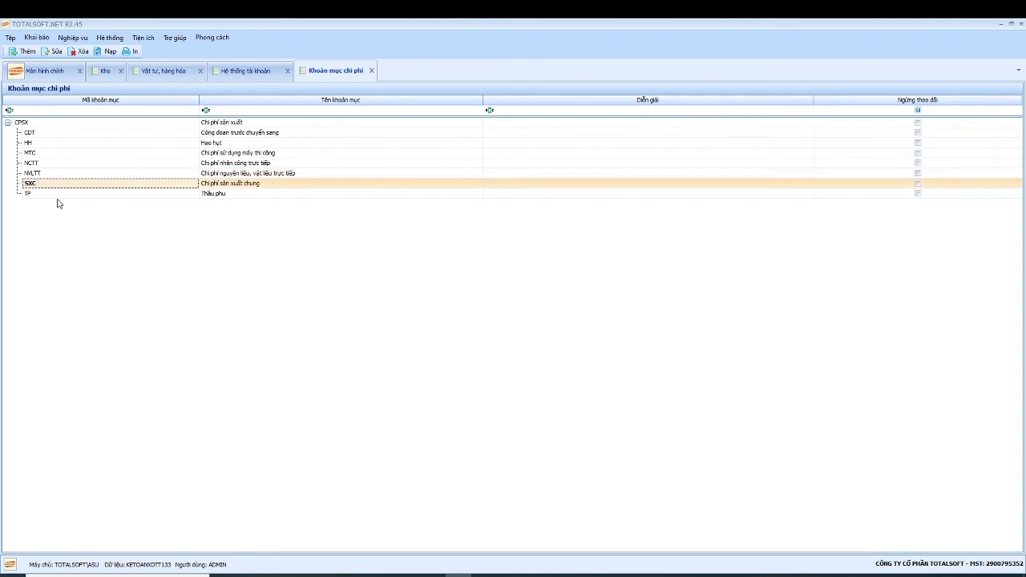
left_click(53, 194)
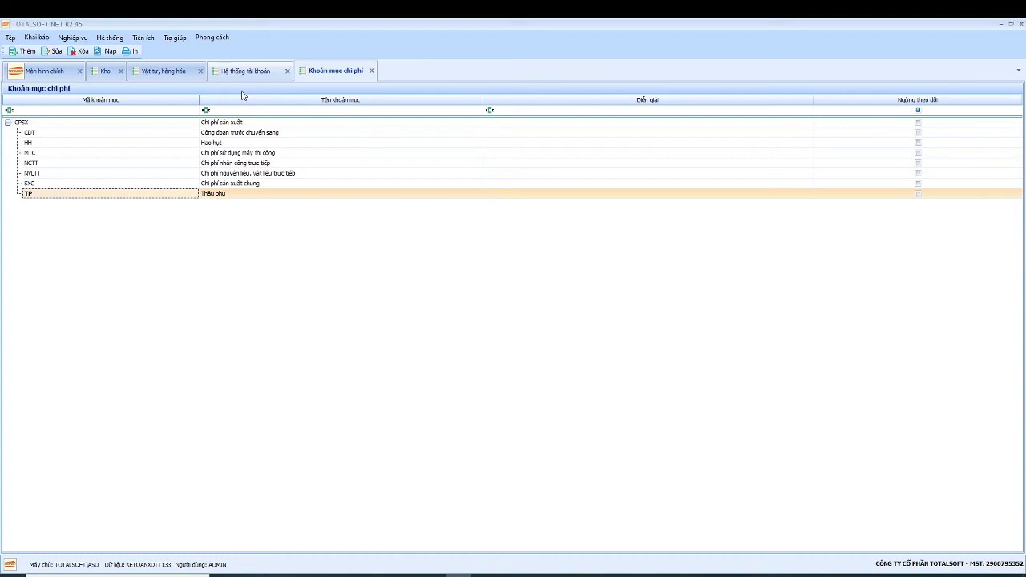
left_click(231, 194)
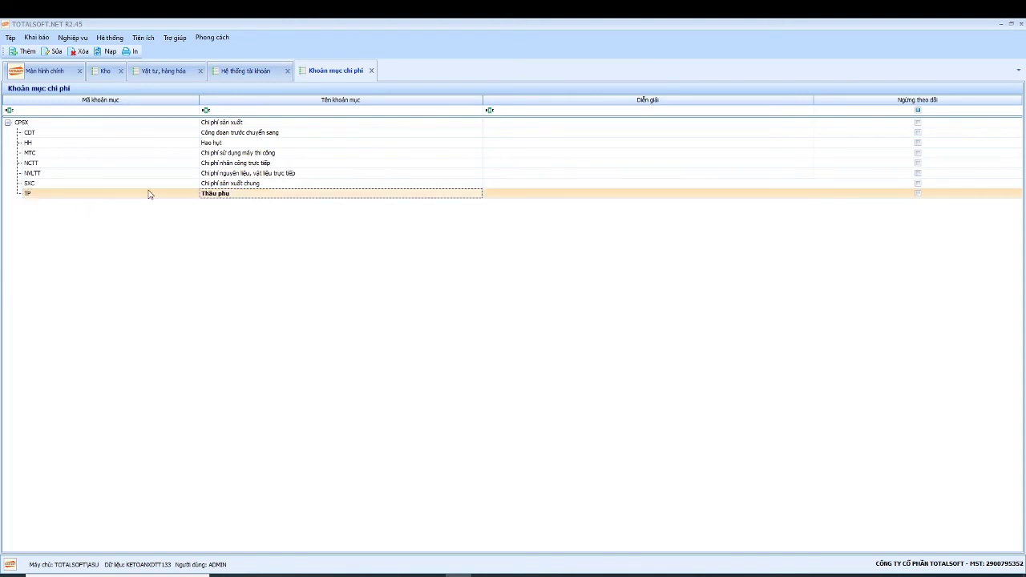
left_click(65, 196)
left_click(234, 196)
Step: Open the Đối tượng tập hợp chi phí list and bring up a blank form for a new cost object
left_click(32, 39)
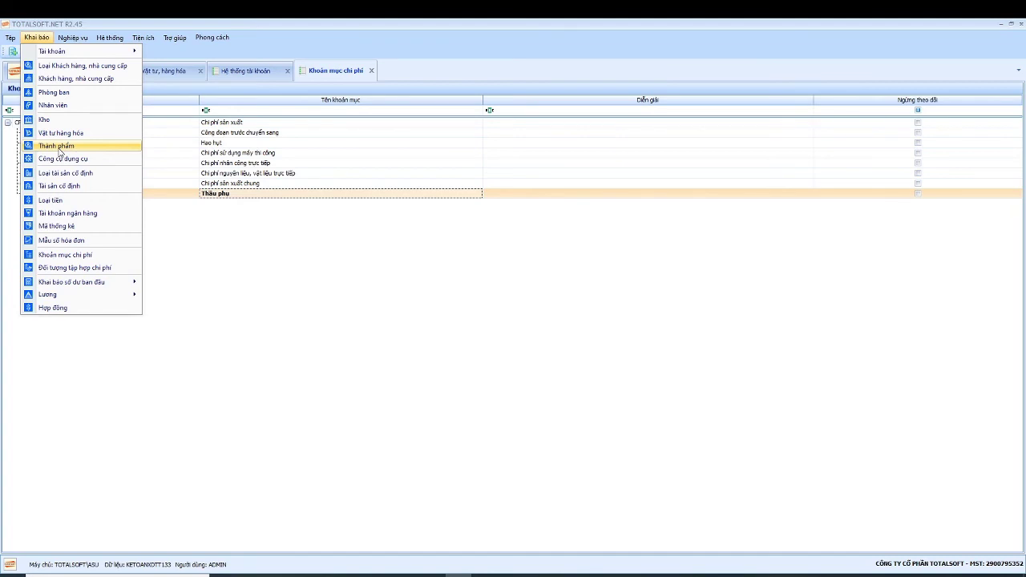
left_click(88, 269)
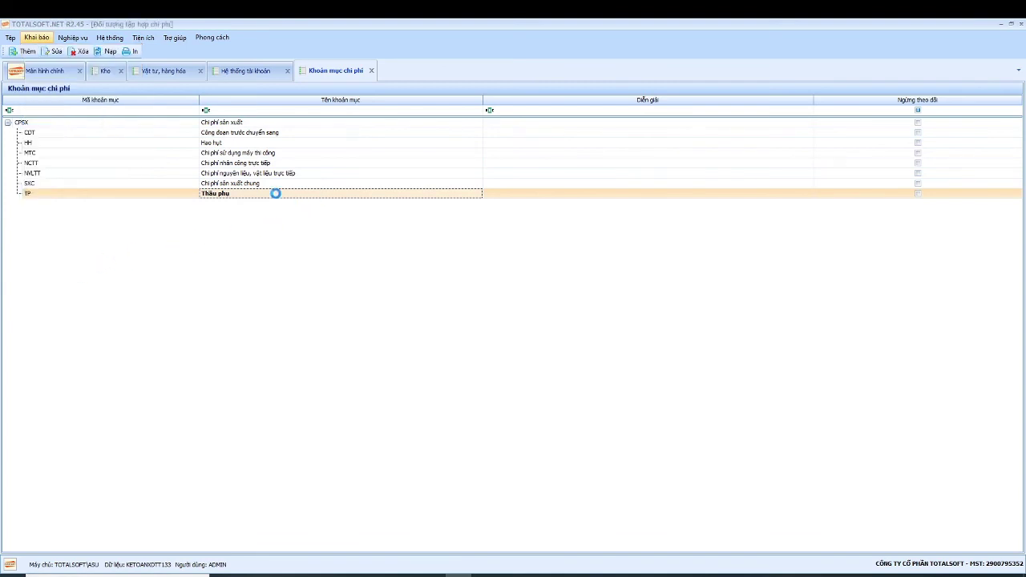
right_click(259, 137)
left_click(279, 141)
Step: Review the Loại choices for the new cost object, and close the form without saving
left_click(450, 252)
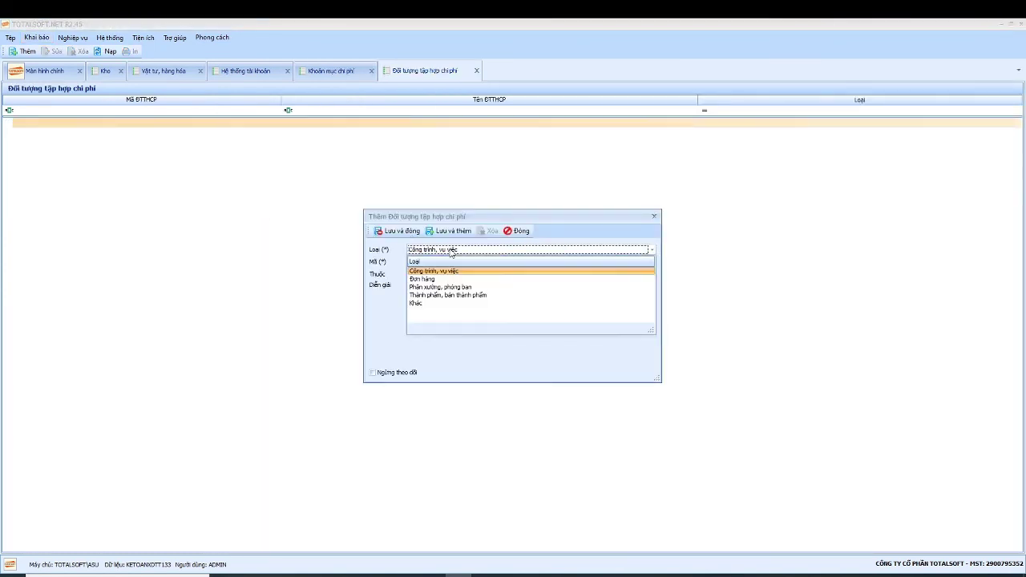
left_click(450, 253)
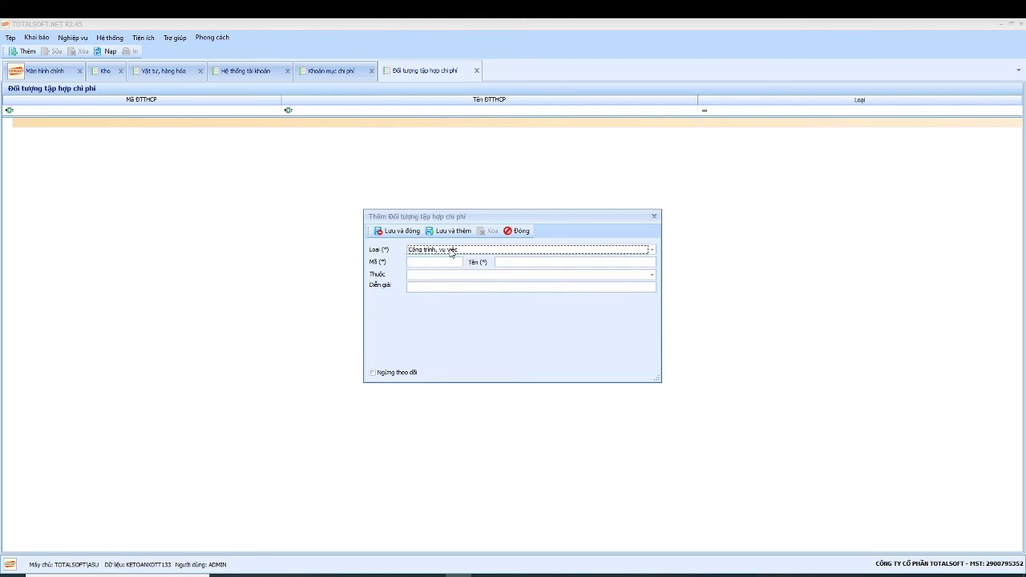
left_click(504, 261)
left_click(517, 231)
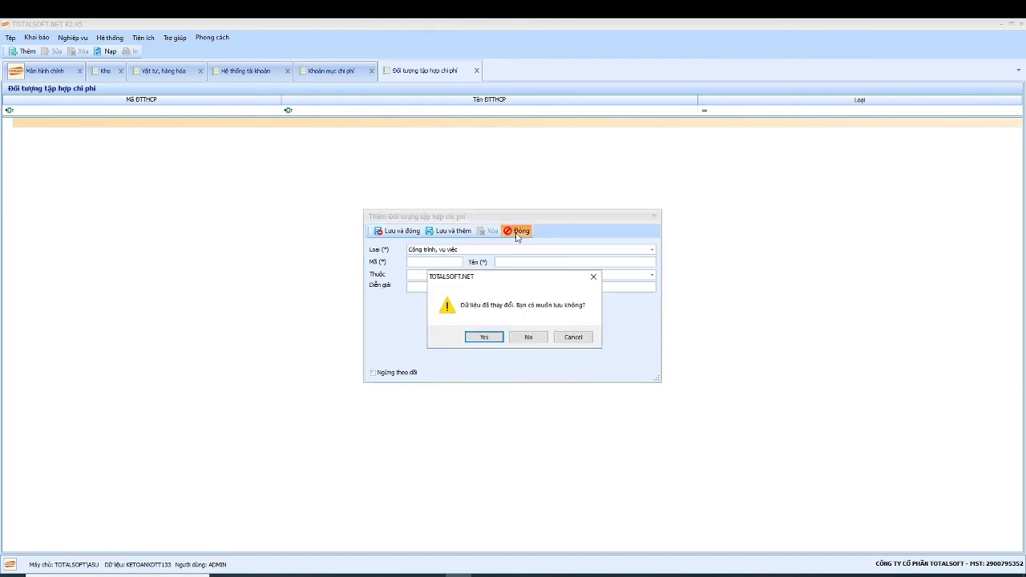
left_click(526, 338)
Step: Look over the opening balance declarations available under Khai báo số dư ban đầu, without opening any of them
left_click(32, 38)
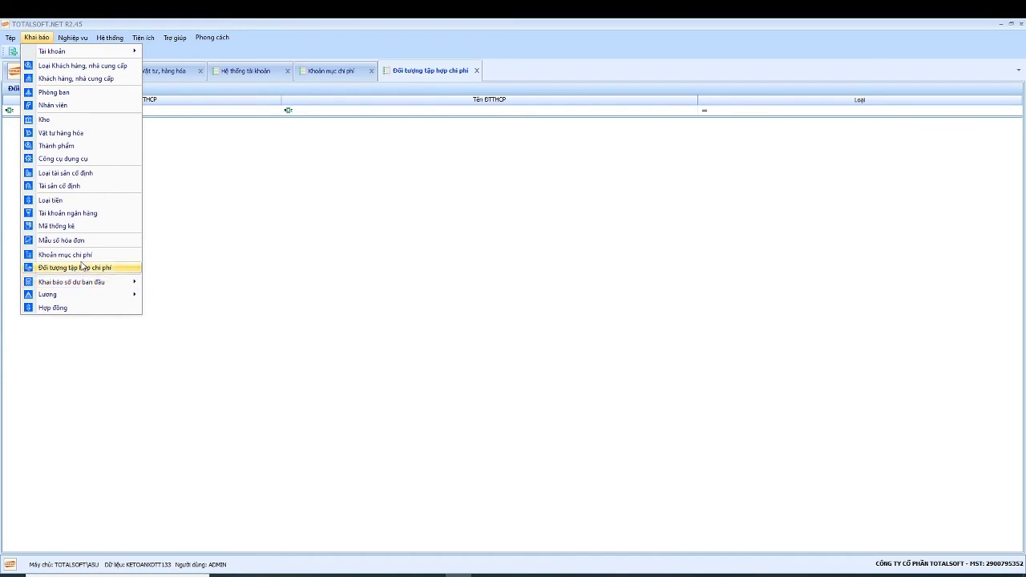
mouse_move(80, 285)
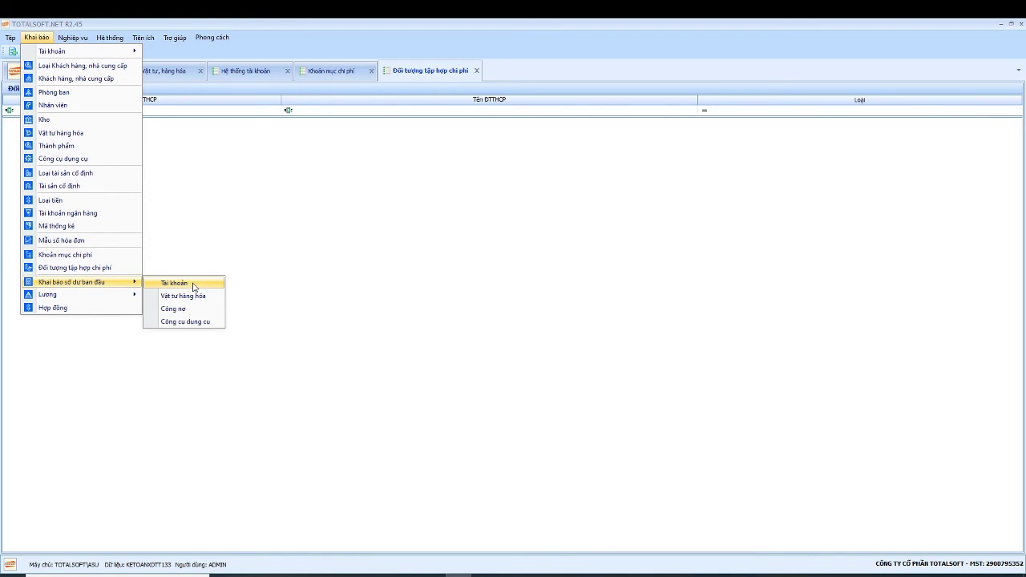
left_click(199, 173)
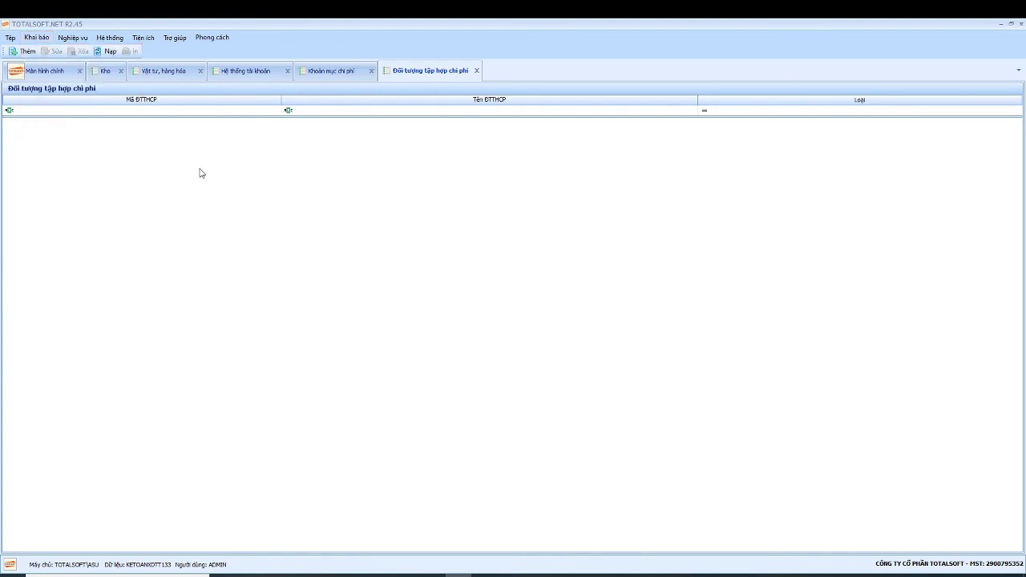
Step: Return to the chart of accounts and examine account 154 (Chi phí sản xuất, kinh doanh dở dang)
left_click(248, 71)
left_click(26, 397)
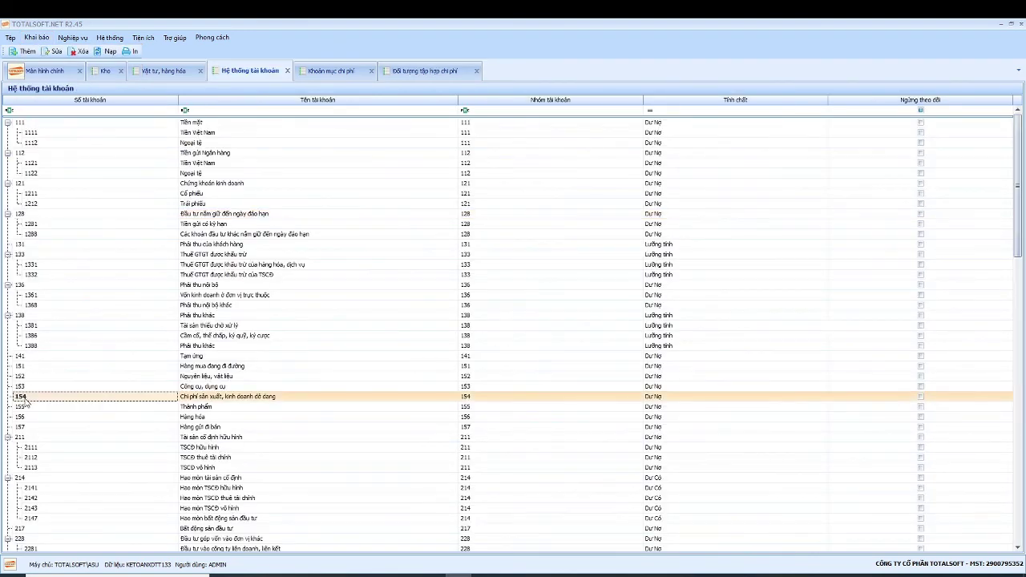
left_click(209, 399)
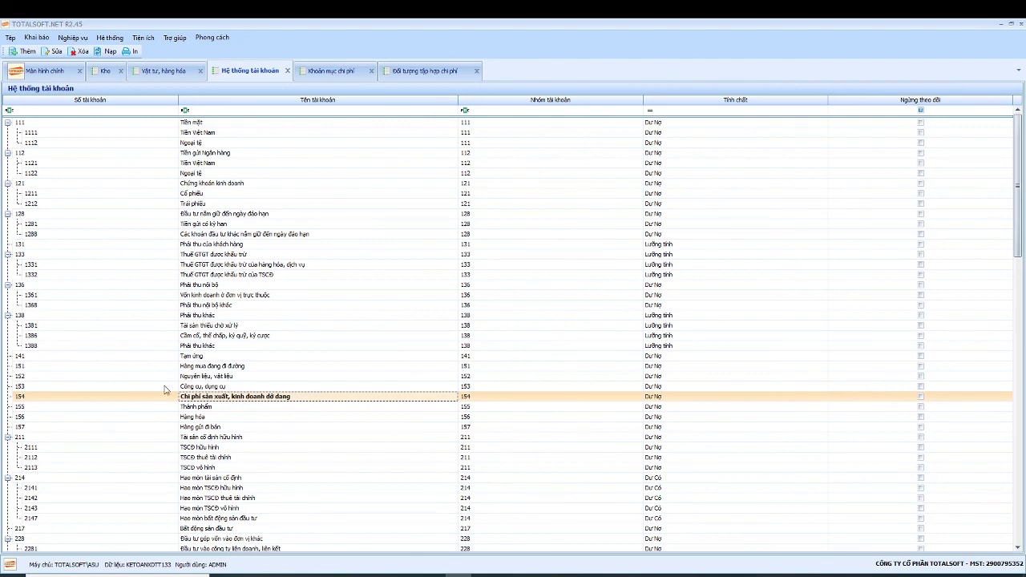
left_click(39, 397)
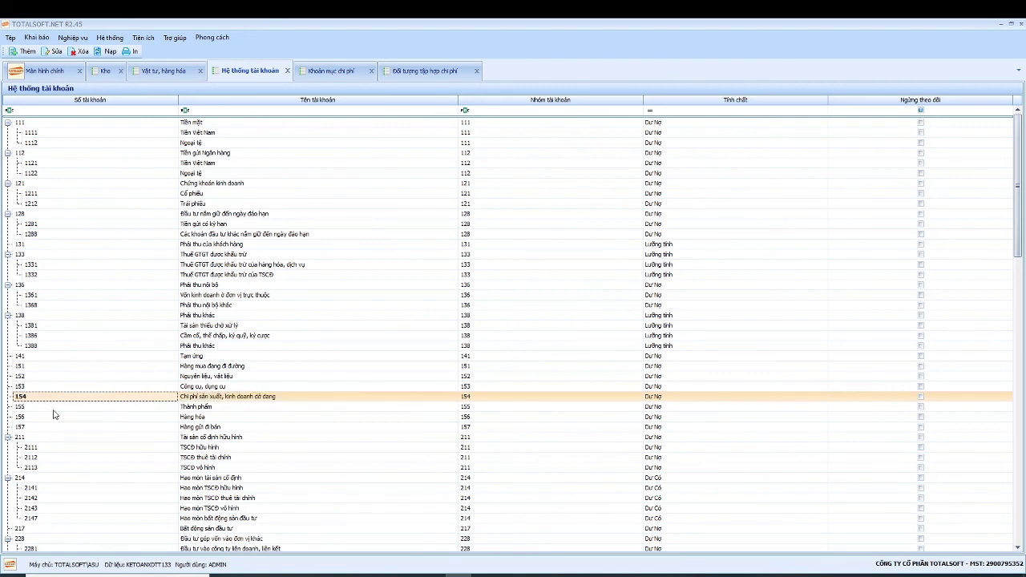
left_click(222, 397)
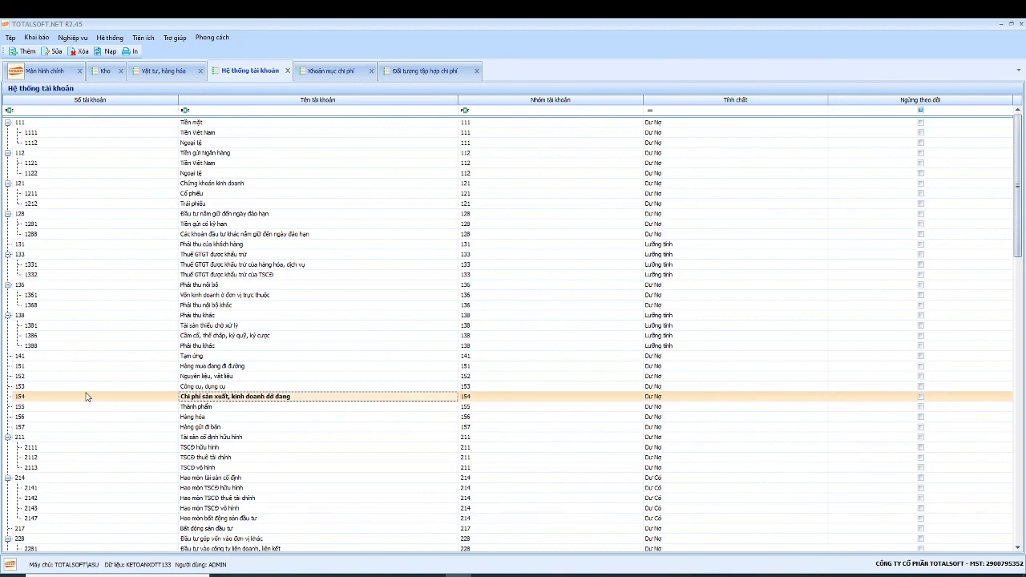
left_click(34, 400)
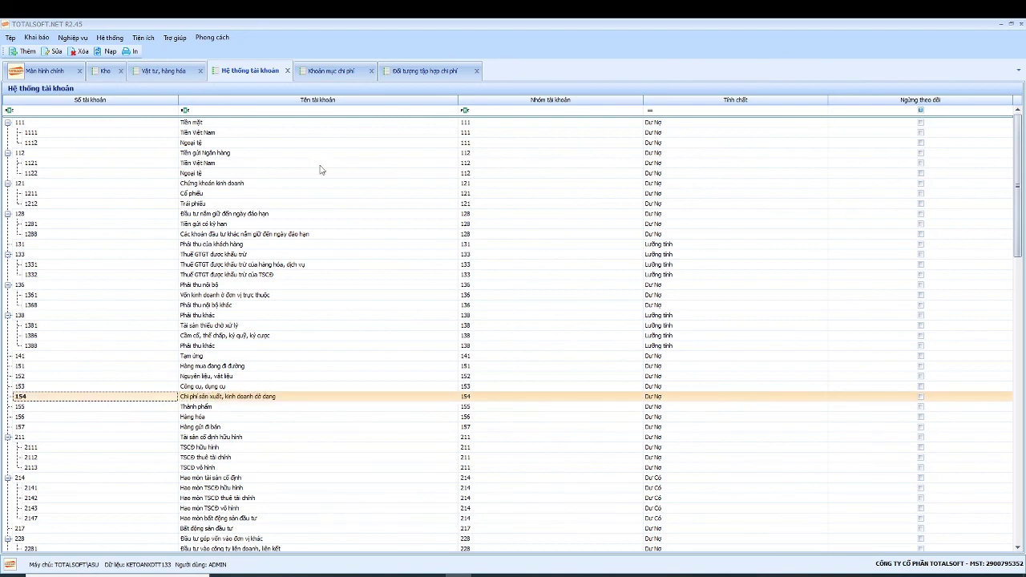
Step: Open the stock issue list (Xuất kho) and start a new issue voucher
left_click(48, 40)
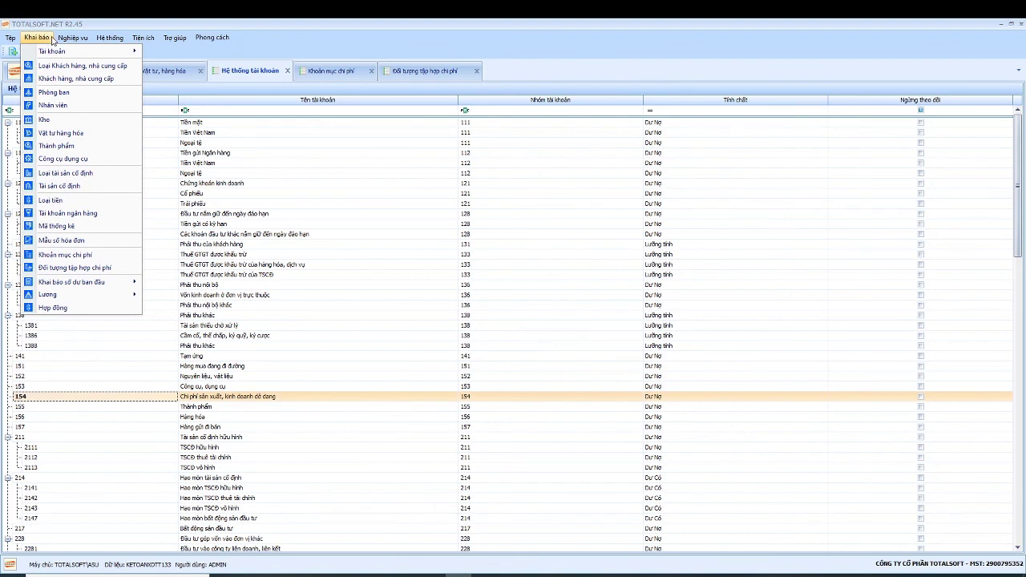
left_click(50, 39)
left_click(73, 39)
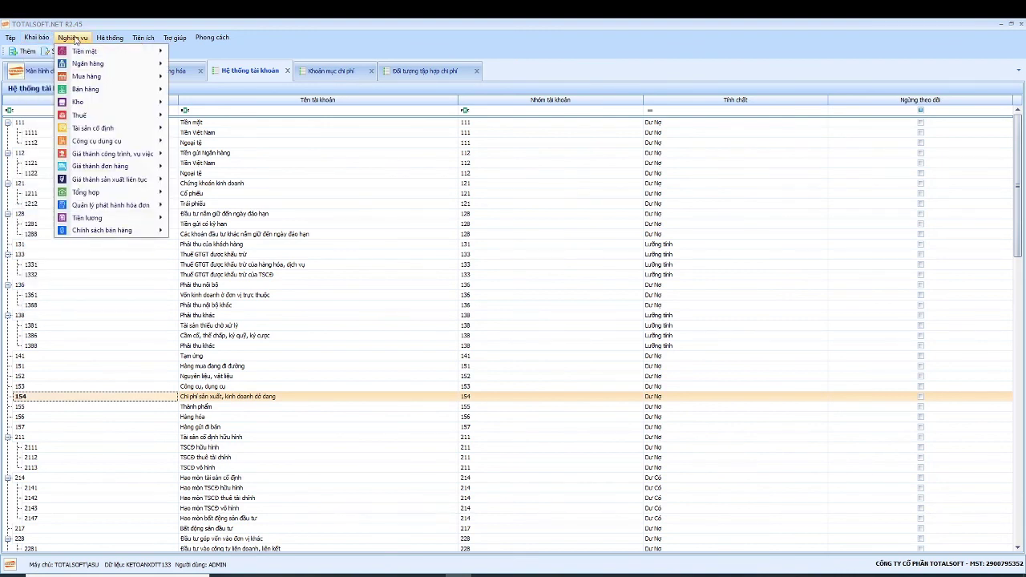
mouse_move(81, 103)
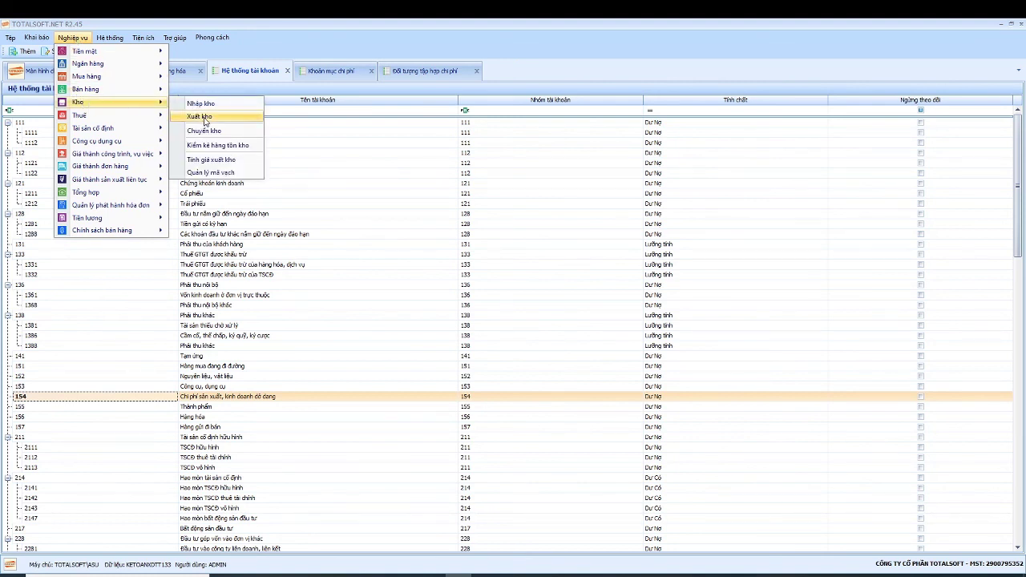
left_click(202, 117)
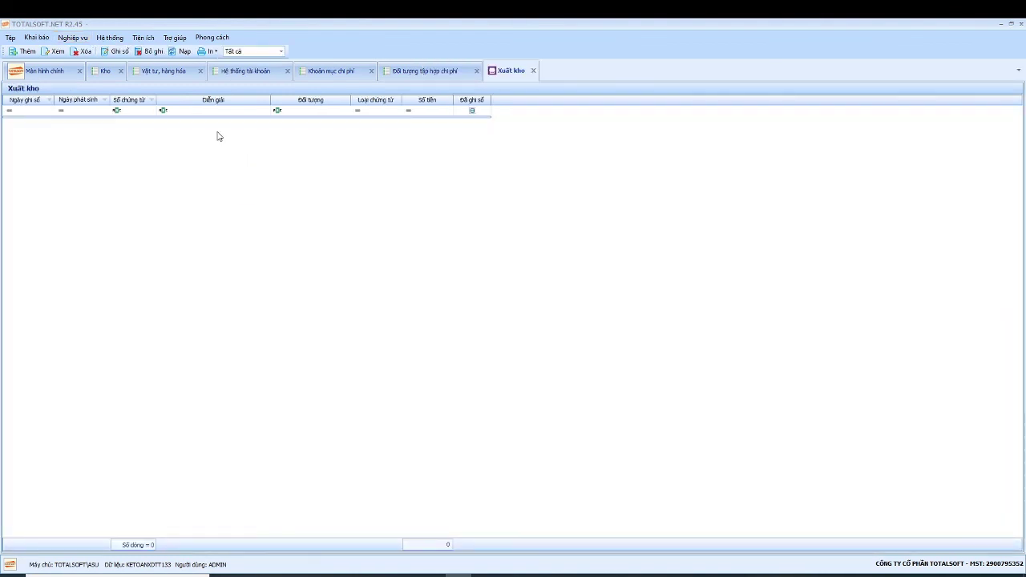
right_click(217, 136)
left_click(241, 138)
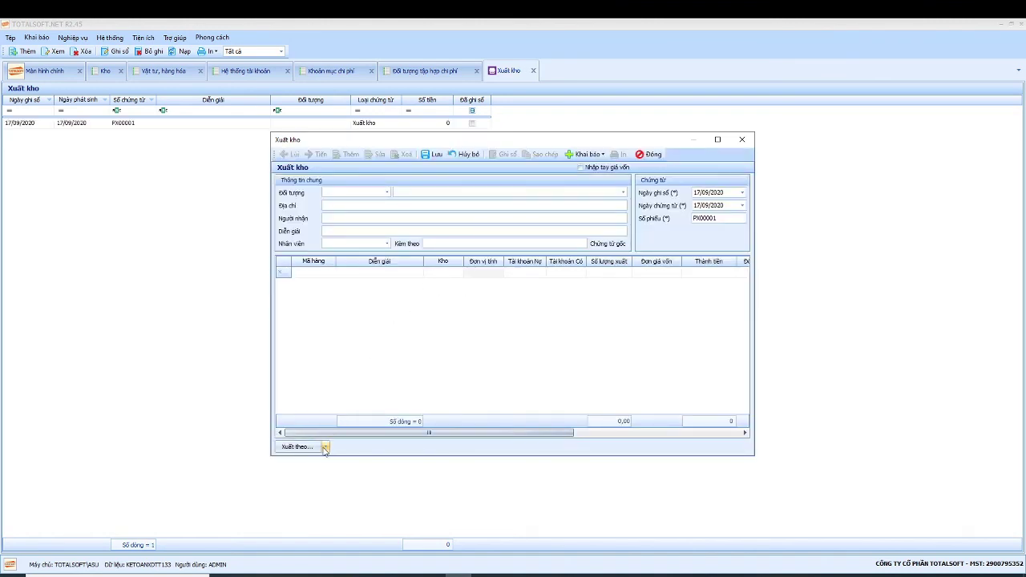
Step: Review the Xuất theo choices for the new issue voucher, and close the voucher without saving
left_click(325, 447)
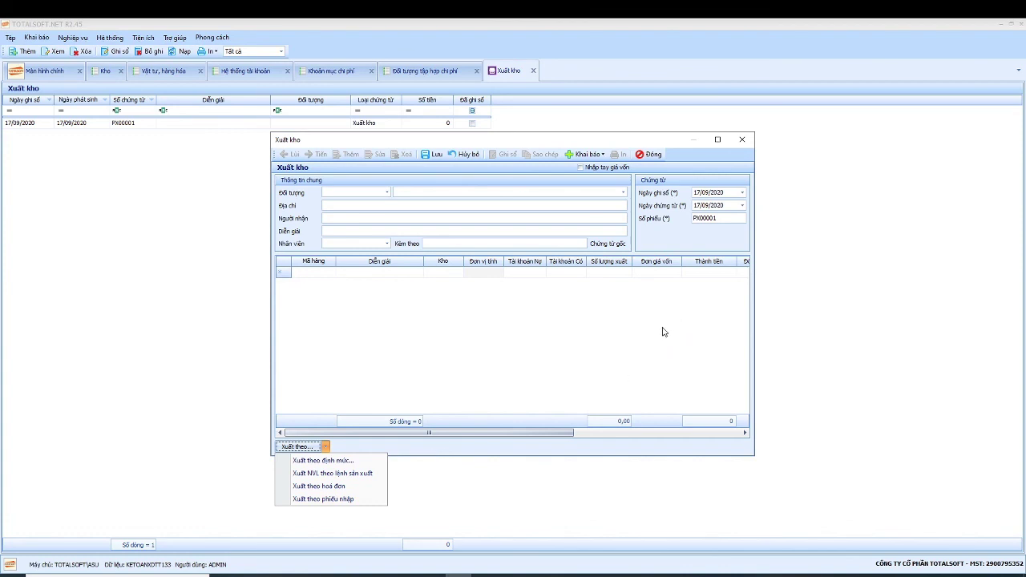
left_click(654, 156)
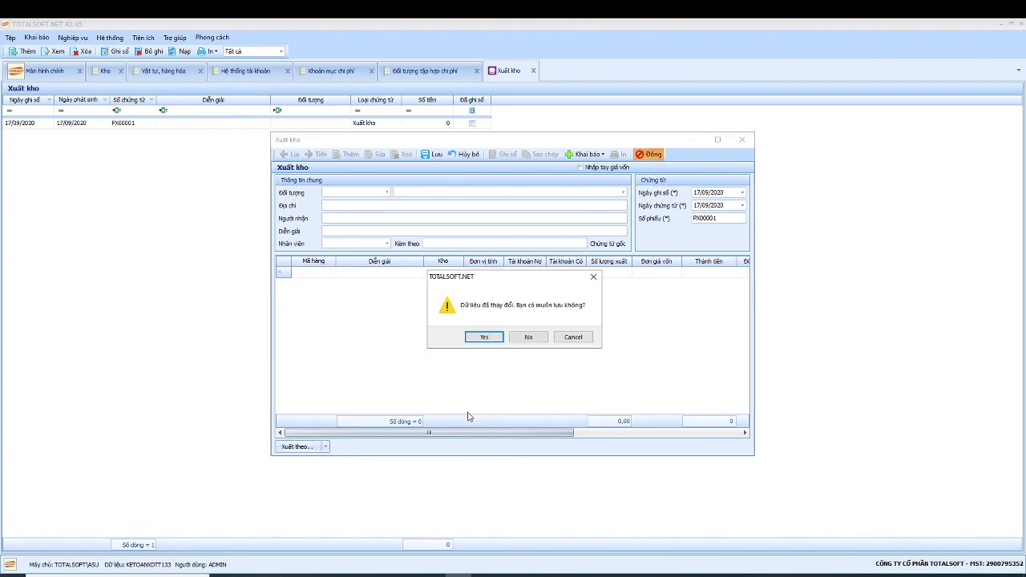
left_click(527, 337)
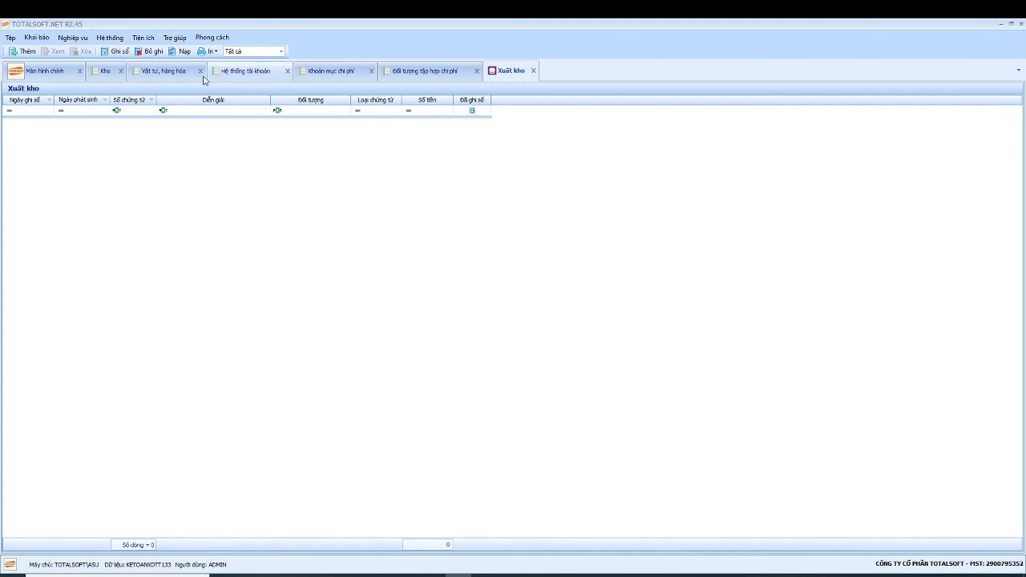